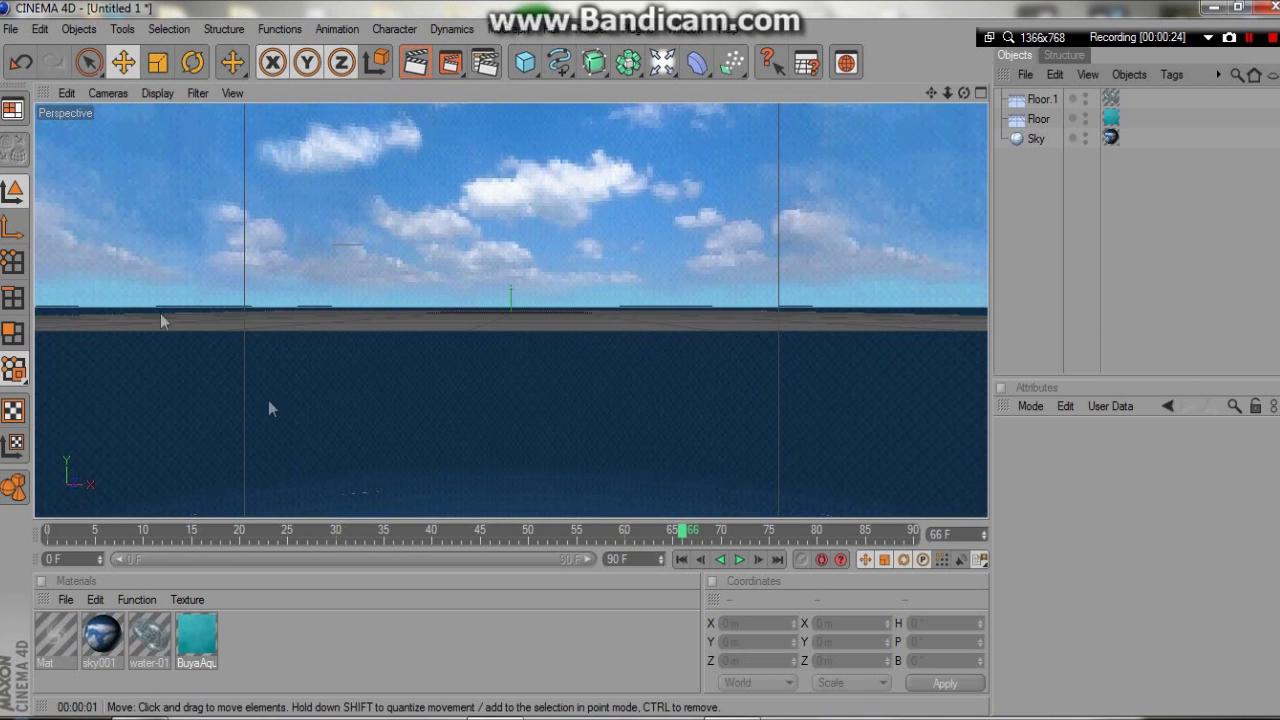
Step: Render the finished ocean scene in the viewport from several slightly different camera angles to examine the water and horizon
click(416, 62)
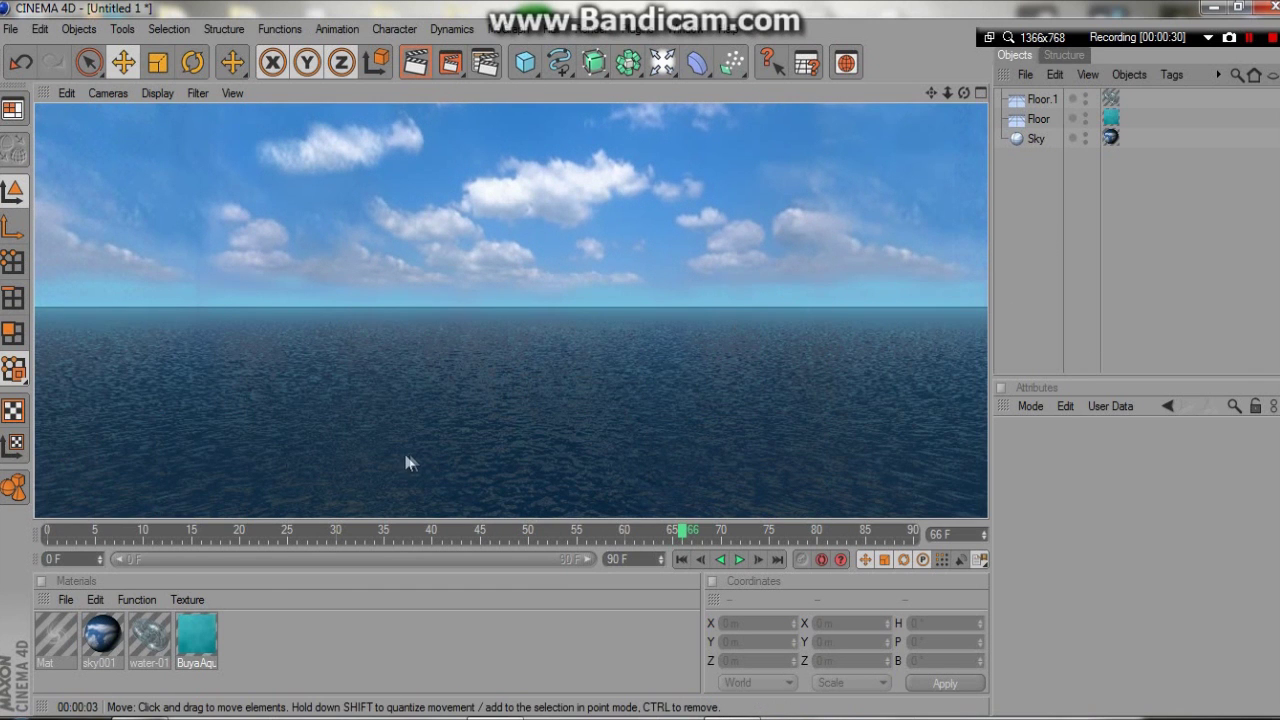
mouse_move(966, 93)
mouse_down()
mouse_move(966, 116)
mouse_move(948, 82)
mouse_move(966, 108)
mouse_up()
click(416, 52)
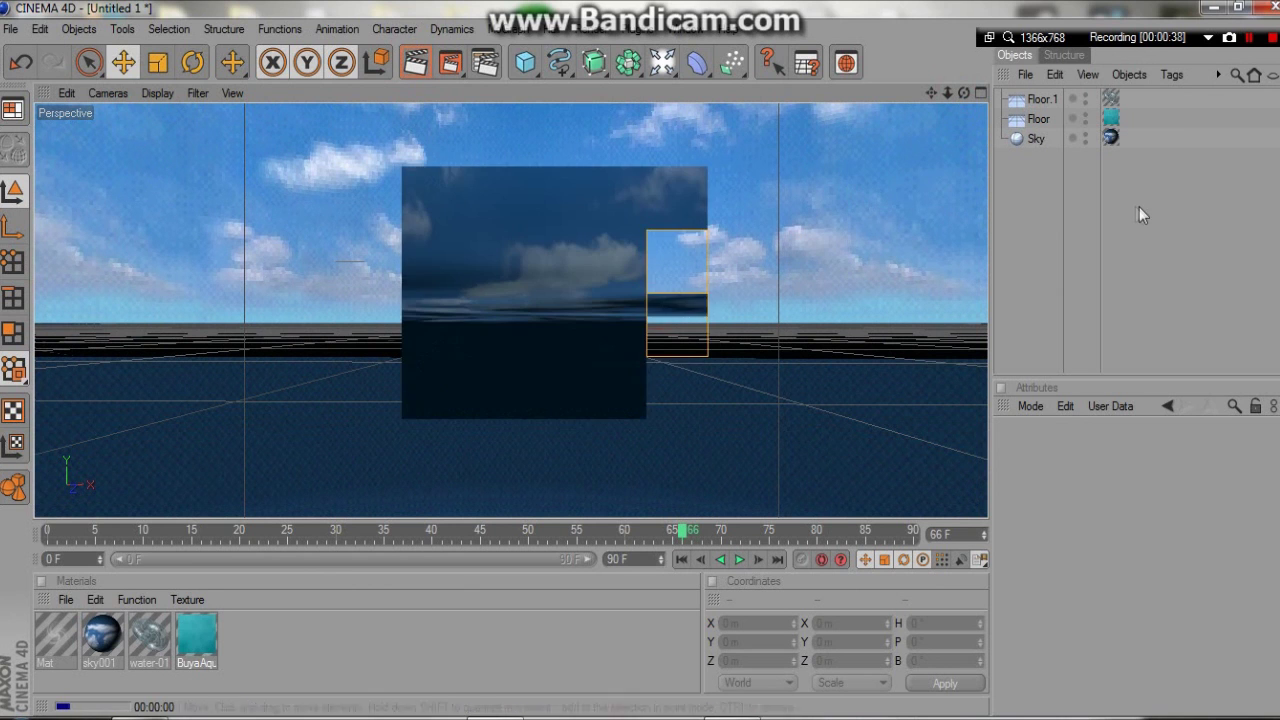
drag(965, 93, 966, 100)
click(415, 62)
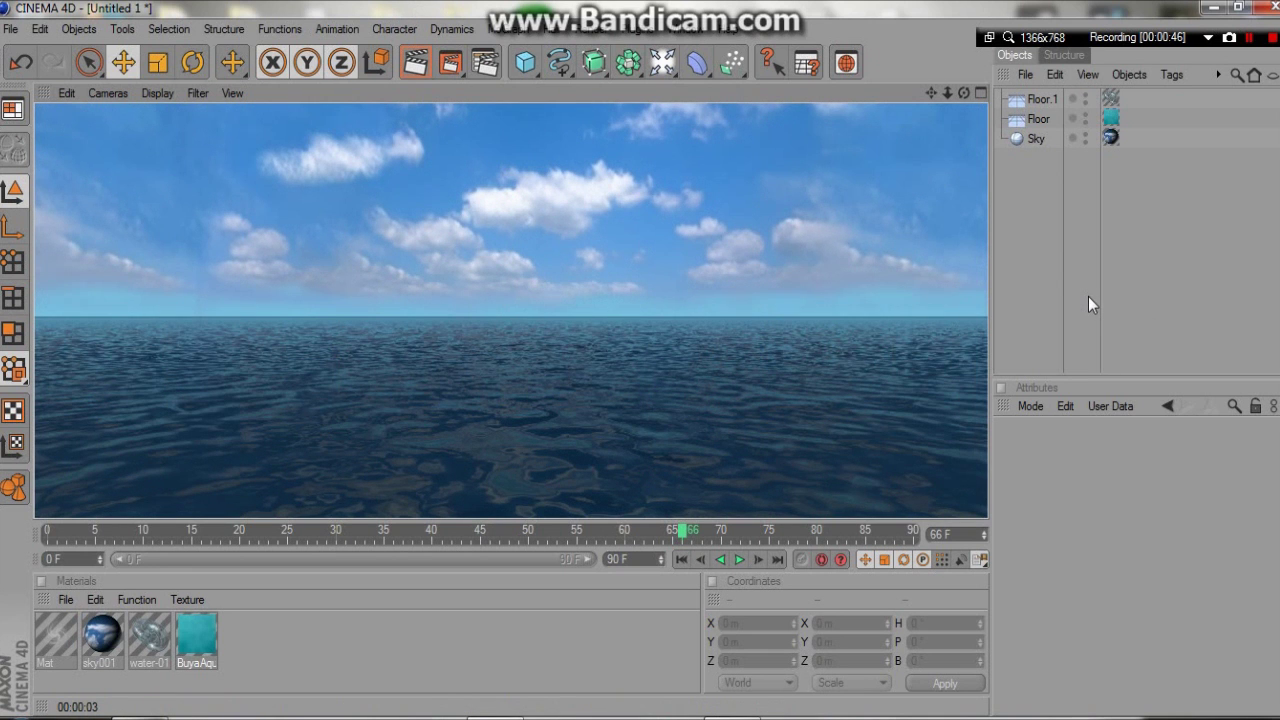
Step: Add an omni light to the ocean scene, raise it about 919 m above the water, and render the view
click(662, 62)
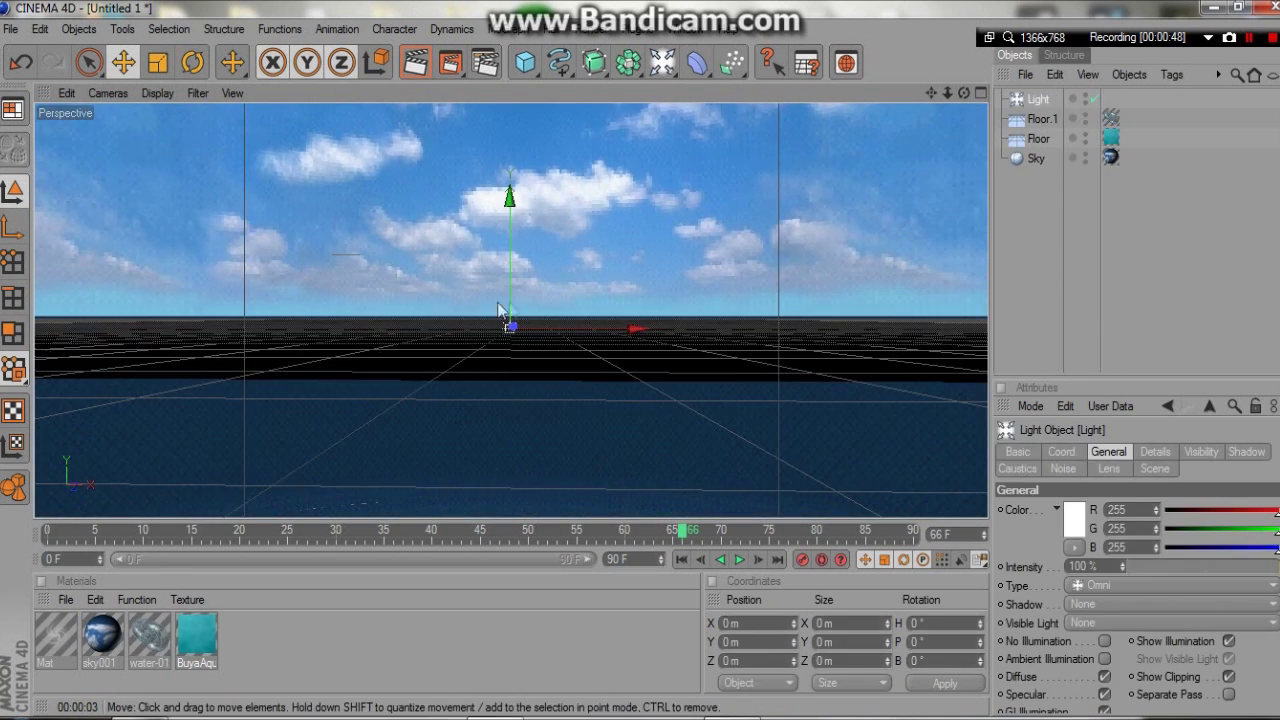
drag(511, 301, 429, 111)
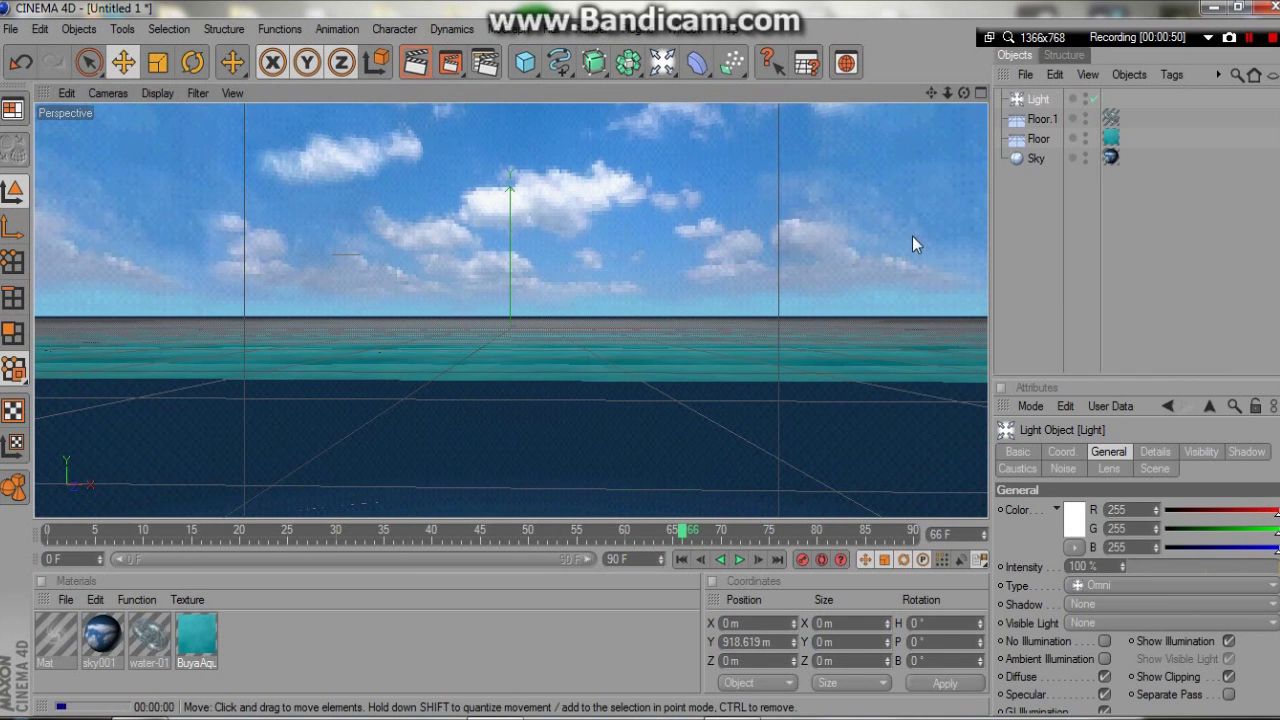
key(ctrl+r)
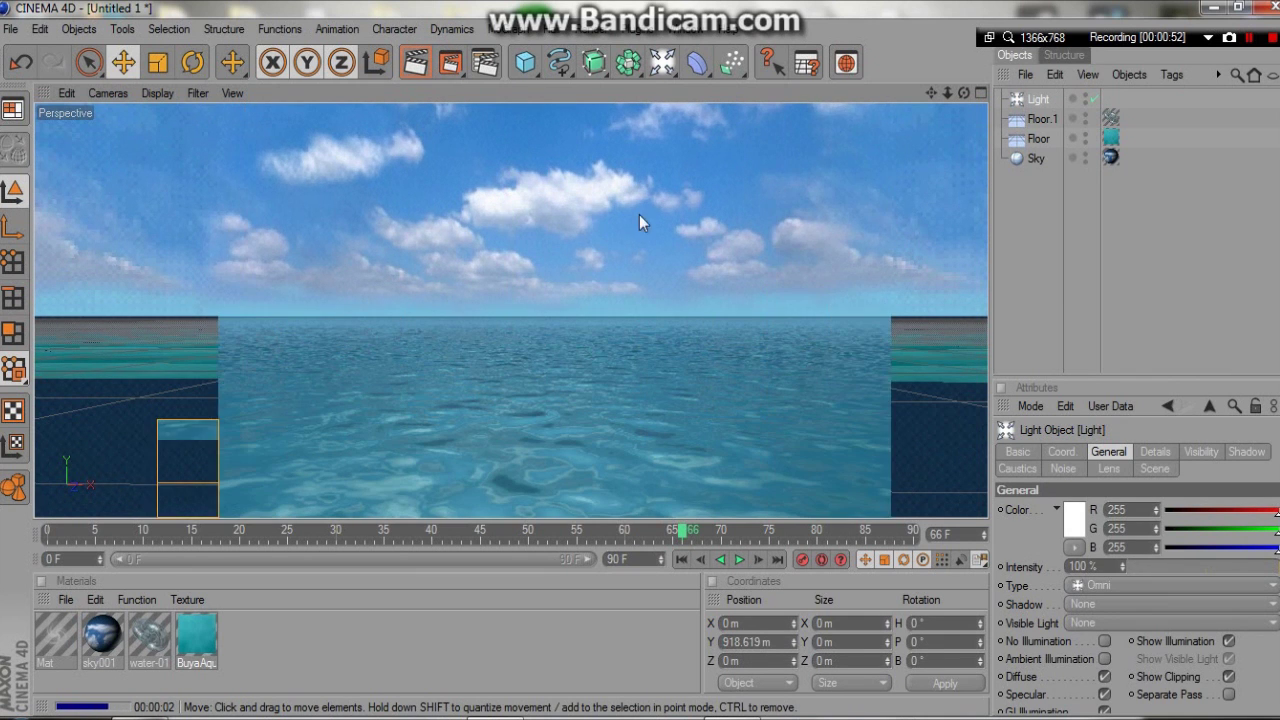
Step: Create a new empty scene and add a Floor object, viewed straight on along the Z axis
click(12, 33)
click(40, 47)
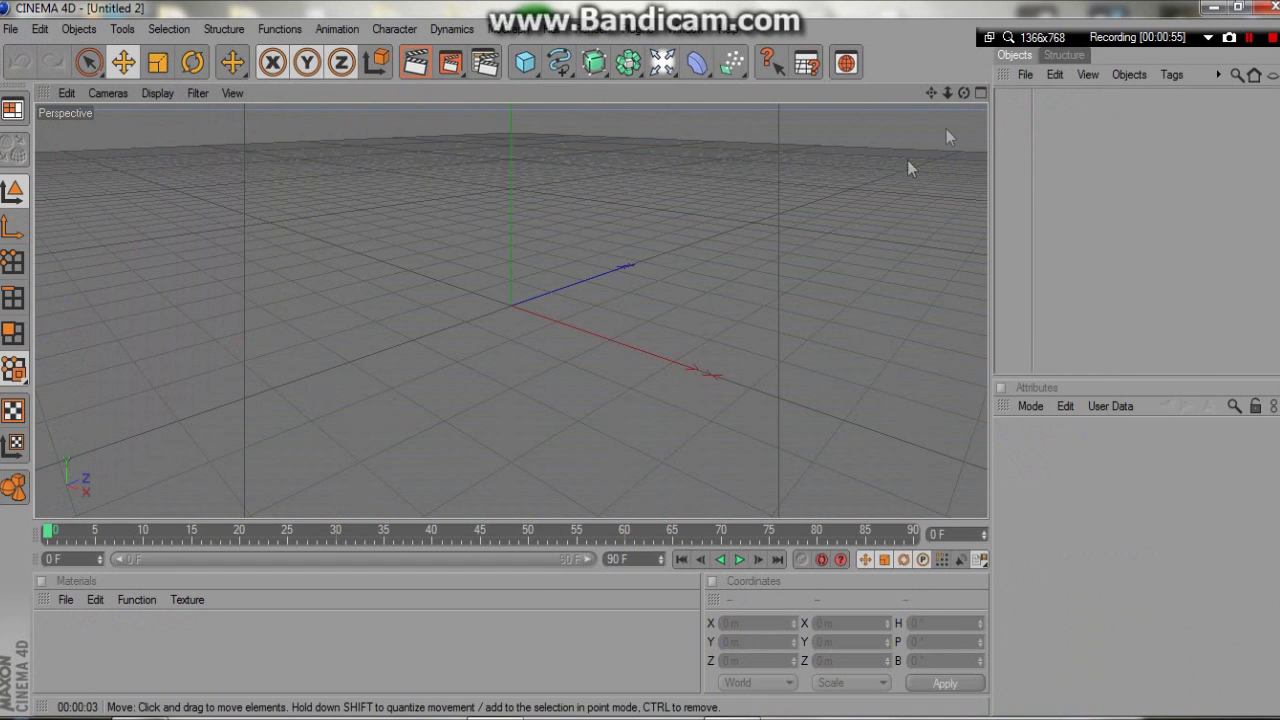
mouse_move(964, 93)
mouse_down()
mouse_move(986, 93)
mouse_move(940, 93)
mouse_move(1022, 95)
mouse_move(972, 80)
mouse_up()
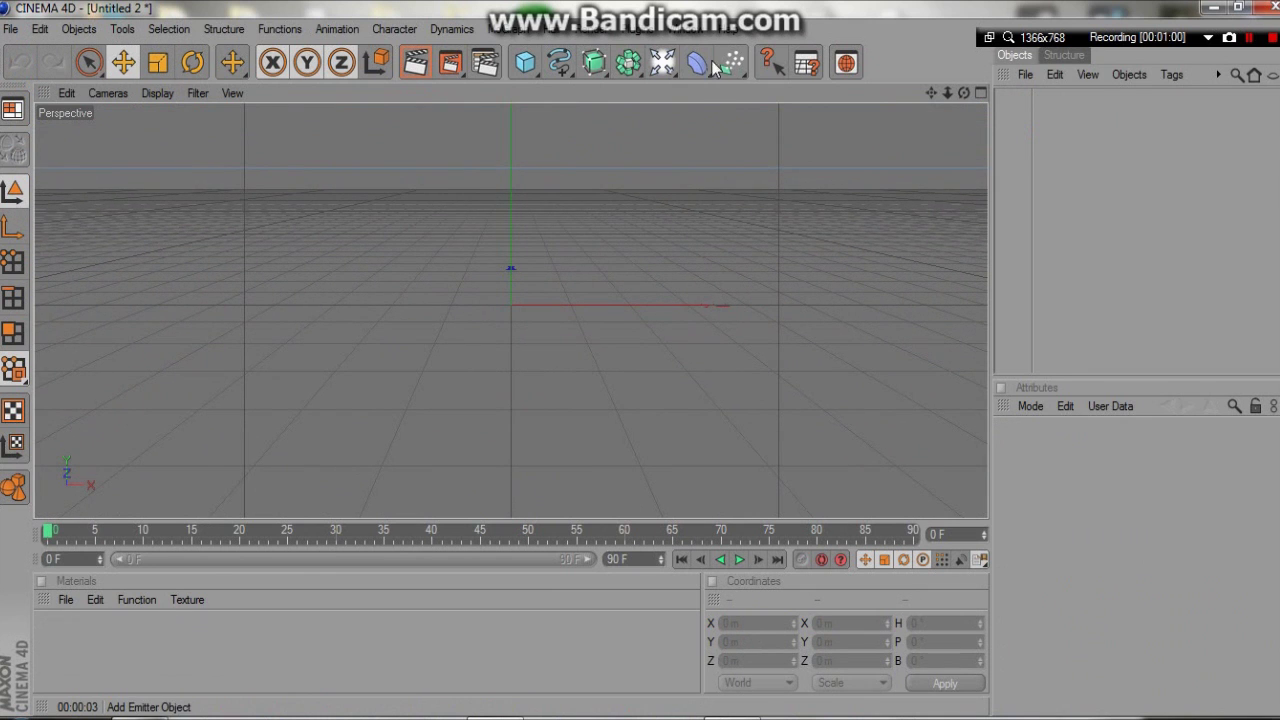
drag(663, 62, 877, 150)
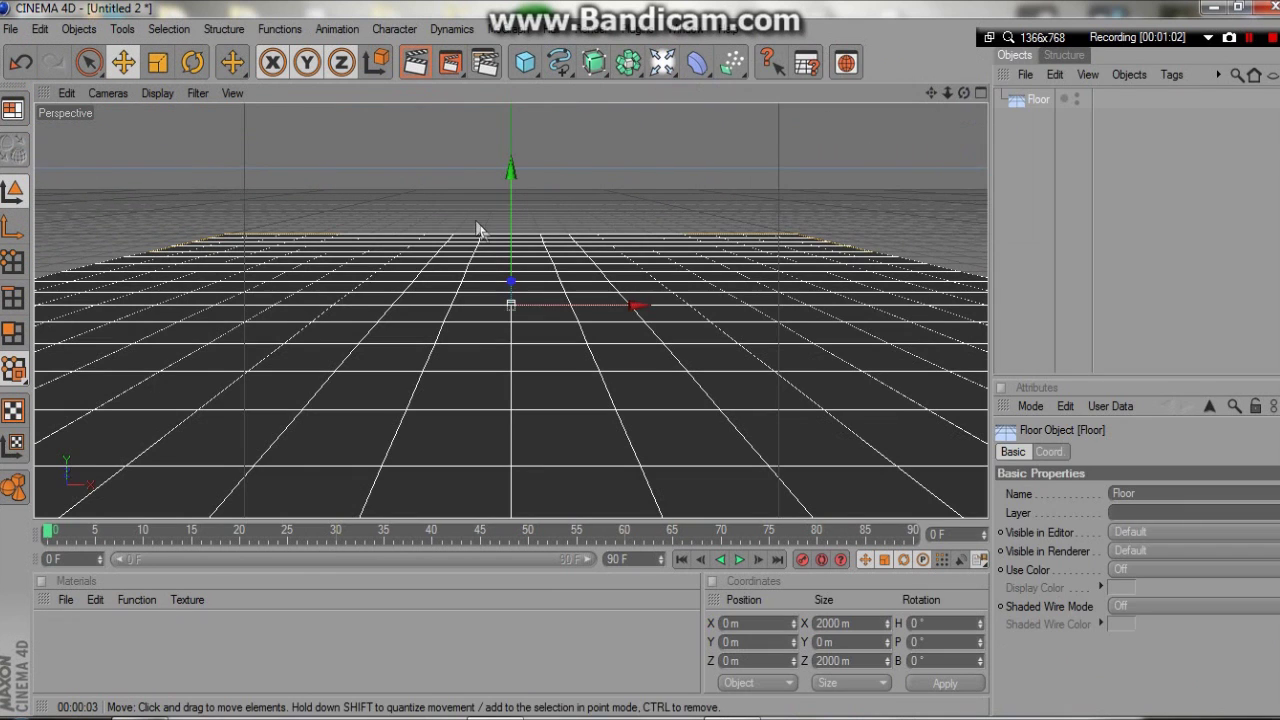
Step: Duplicate the floor and raise the copy about 11 m above the original
click(1031, 104)
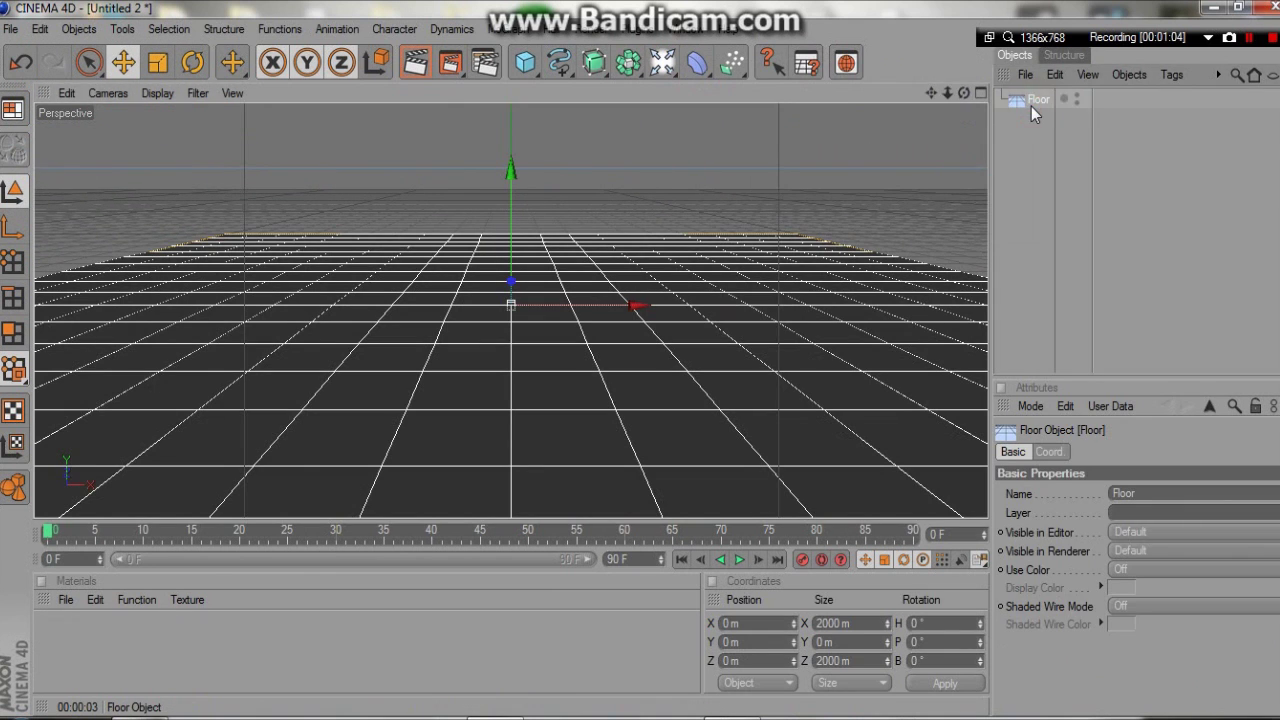
key(ctrl+v)
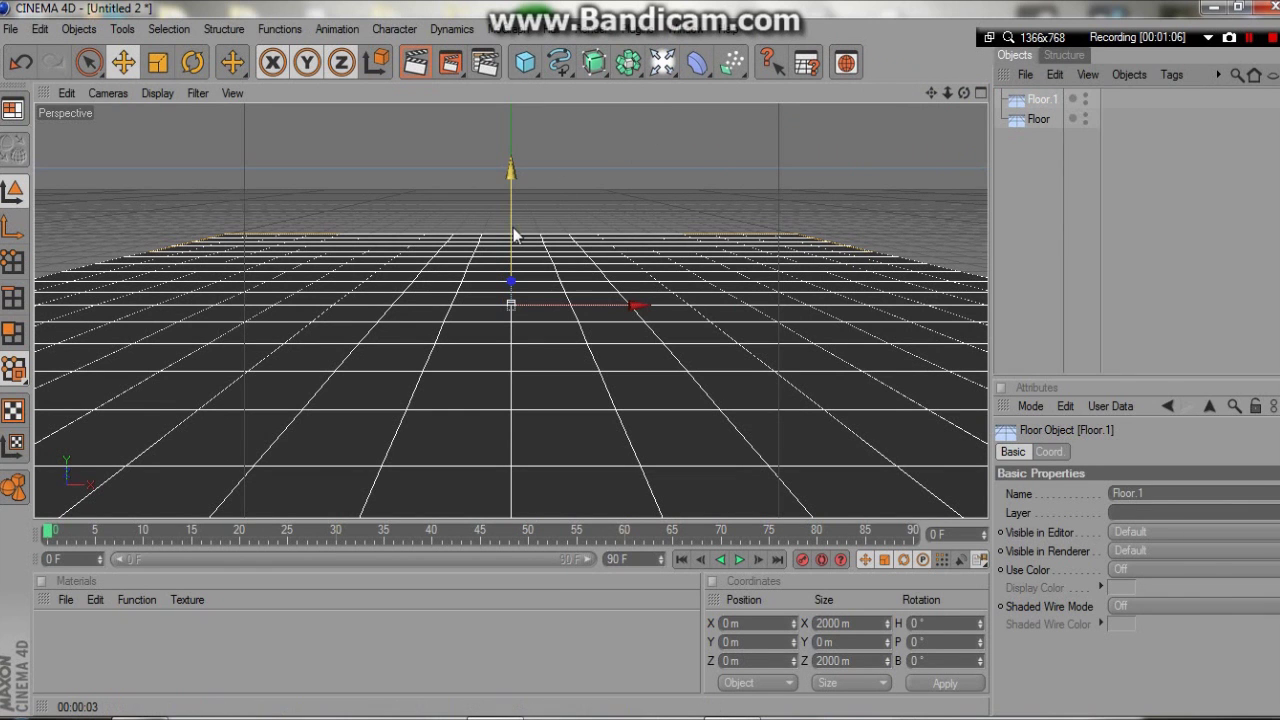
drag(512, 229, 512, 220)
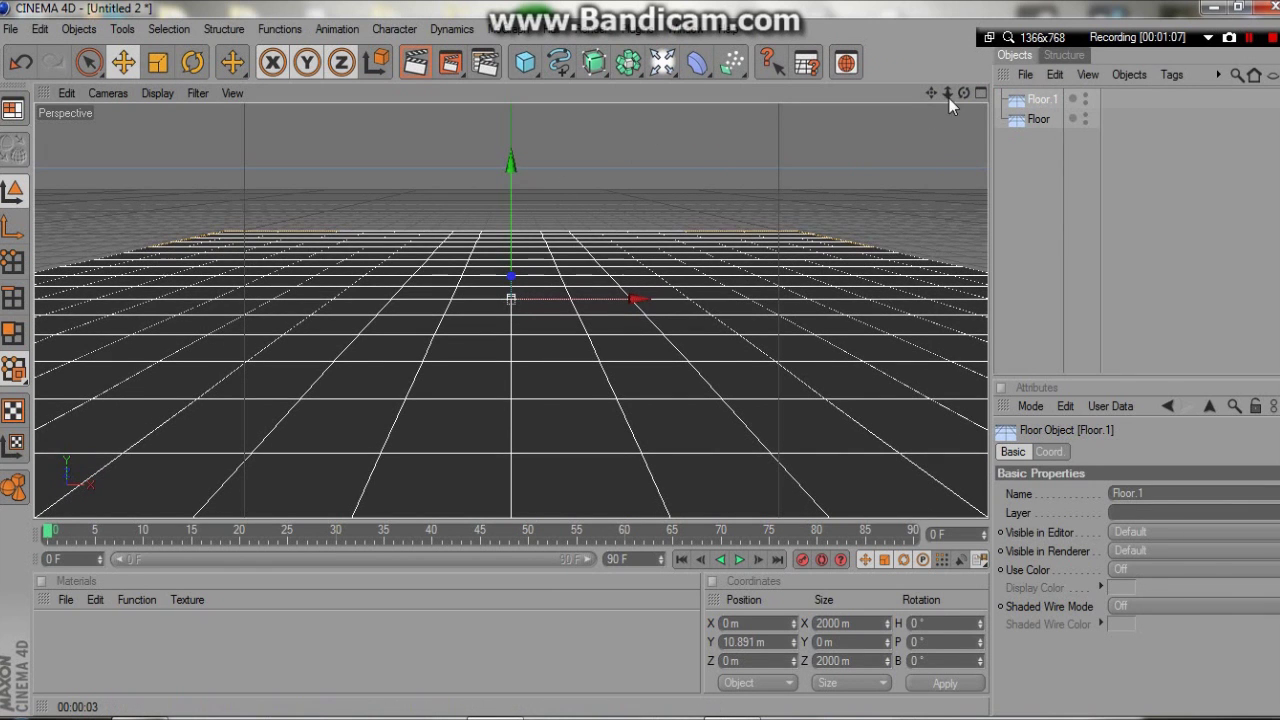
Step: Load the "water-01 upper layer" material preset from the Misc category of the CINEMA 4D materials
mouse_move(948, 94)
mouse_down()
mouse_move(915, 95)
mouse_move(964, 62)
mouse_move(966, 96)
mouse_up()
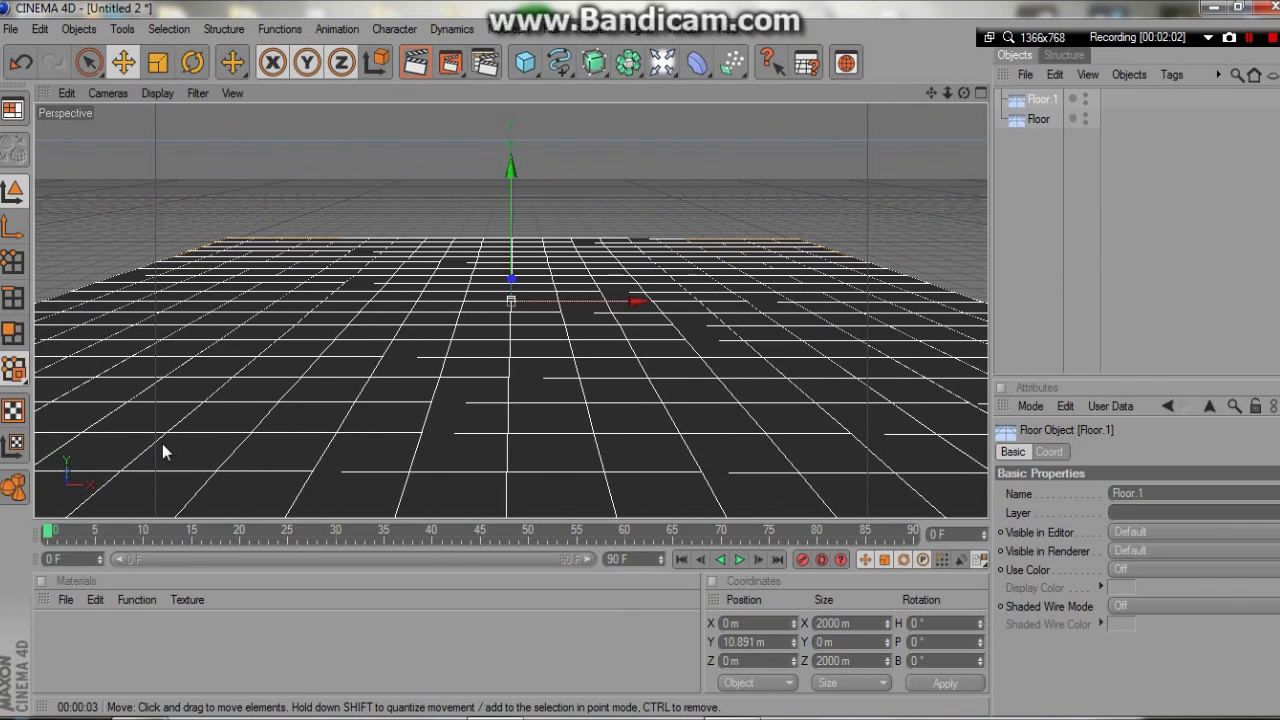
click(65, 600)
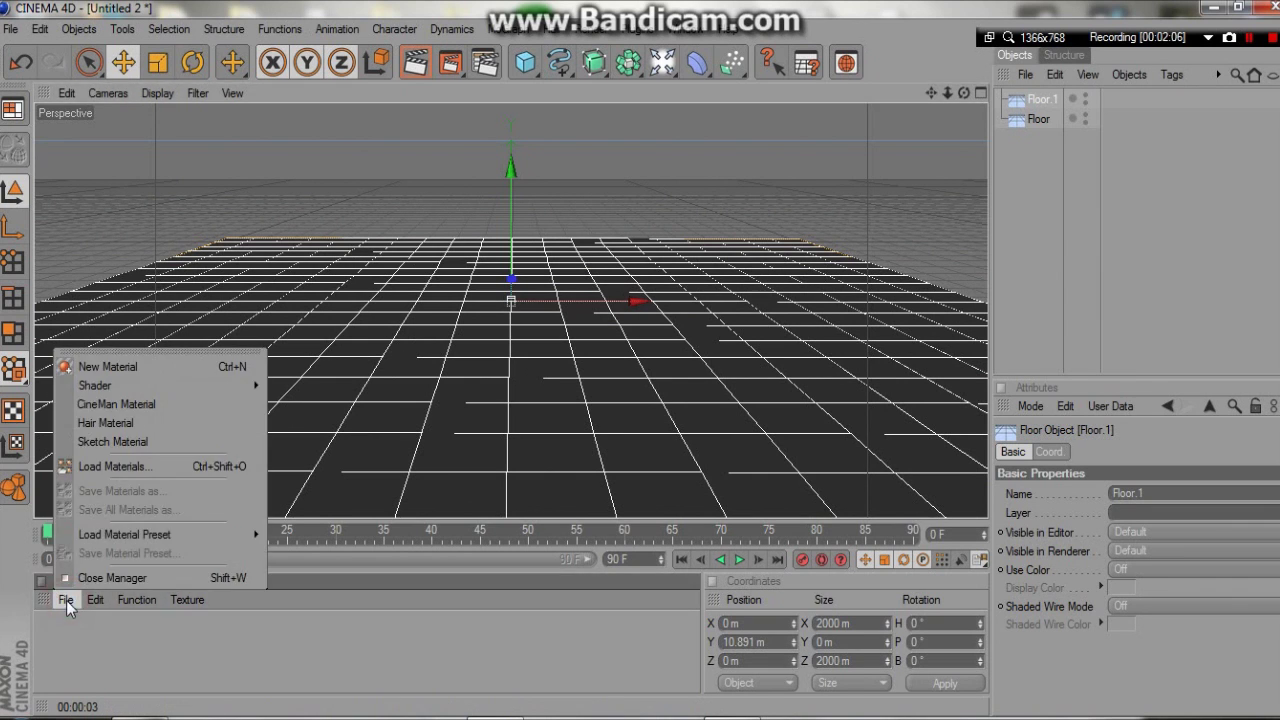
mouse_move(164, 535)
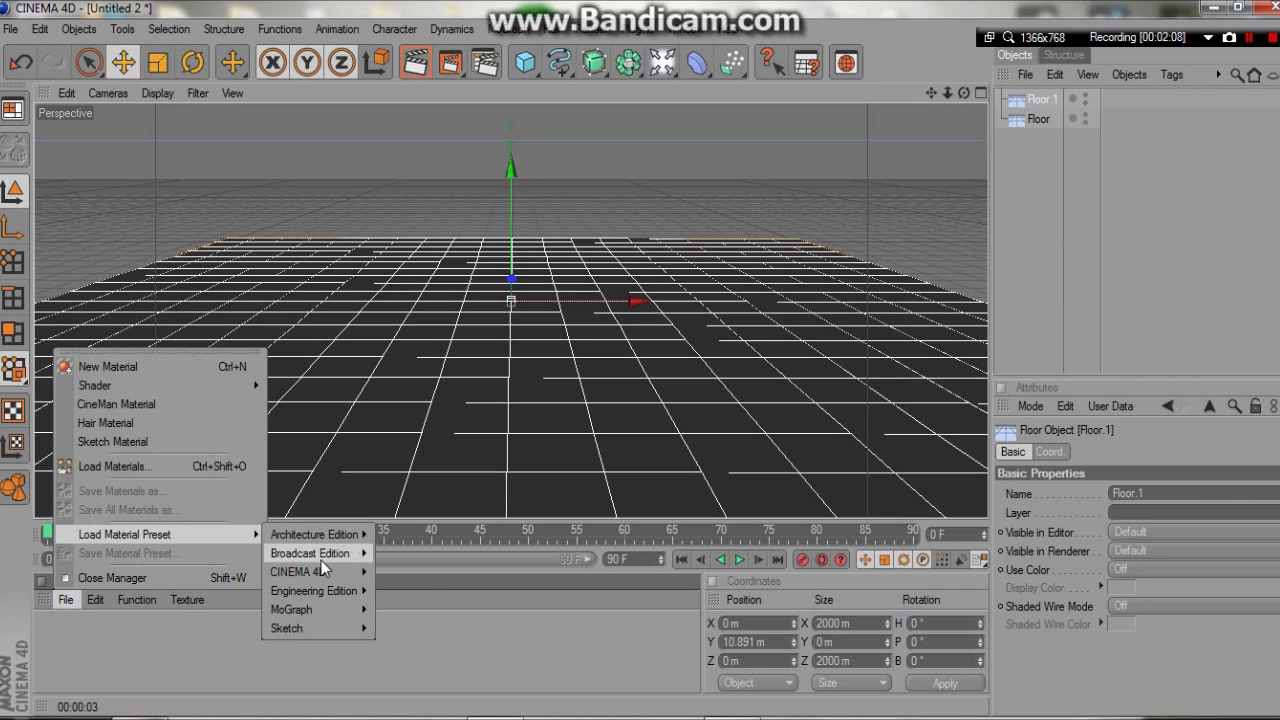
mouse_move(321, 564)
mouse_move(394, 574)
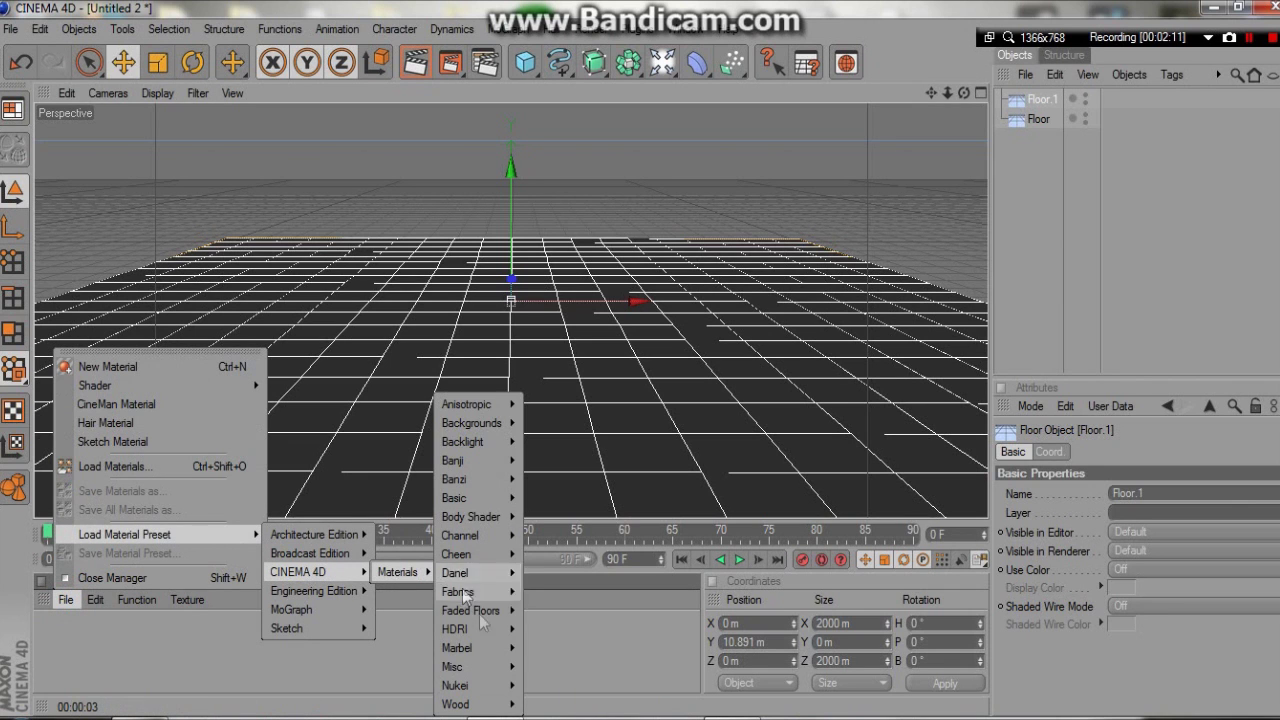
mouse_move(500, 676)
mouse_move(566, 680)
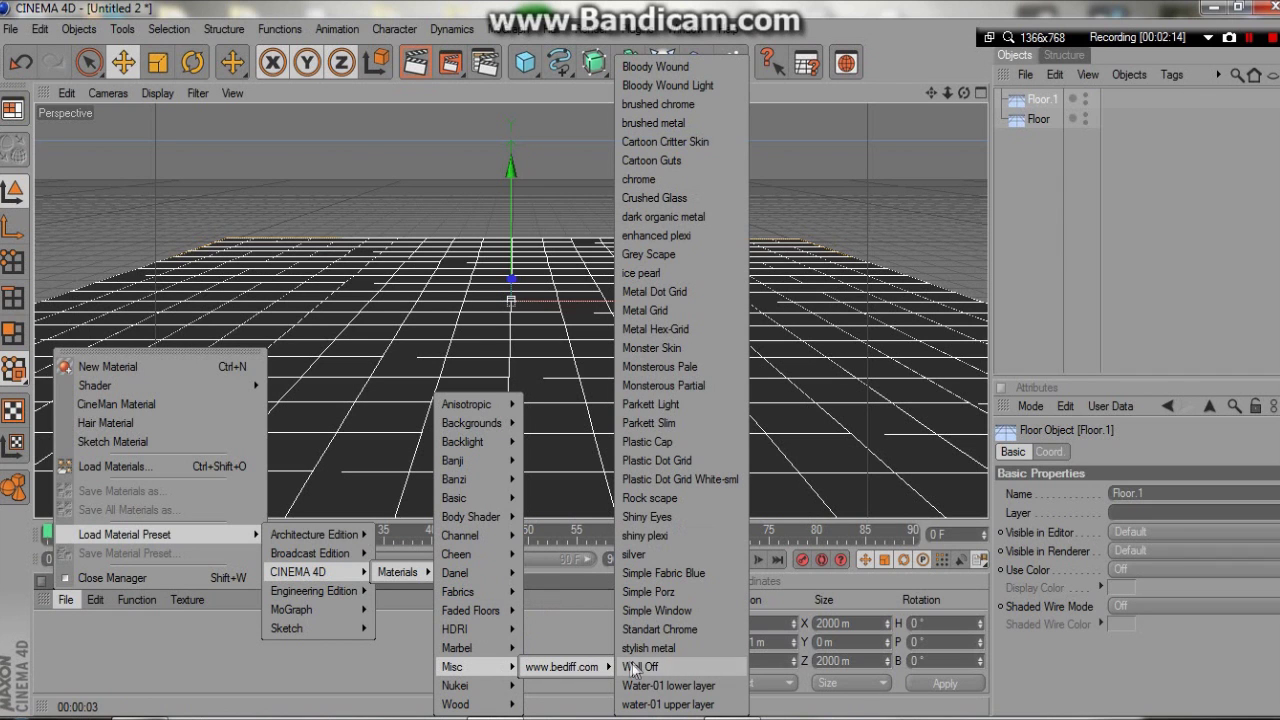
click(668, 704)
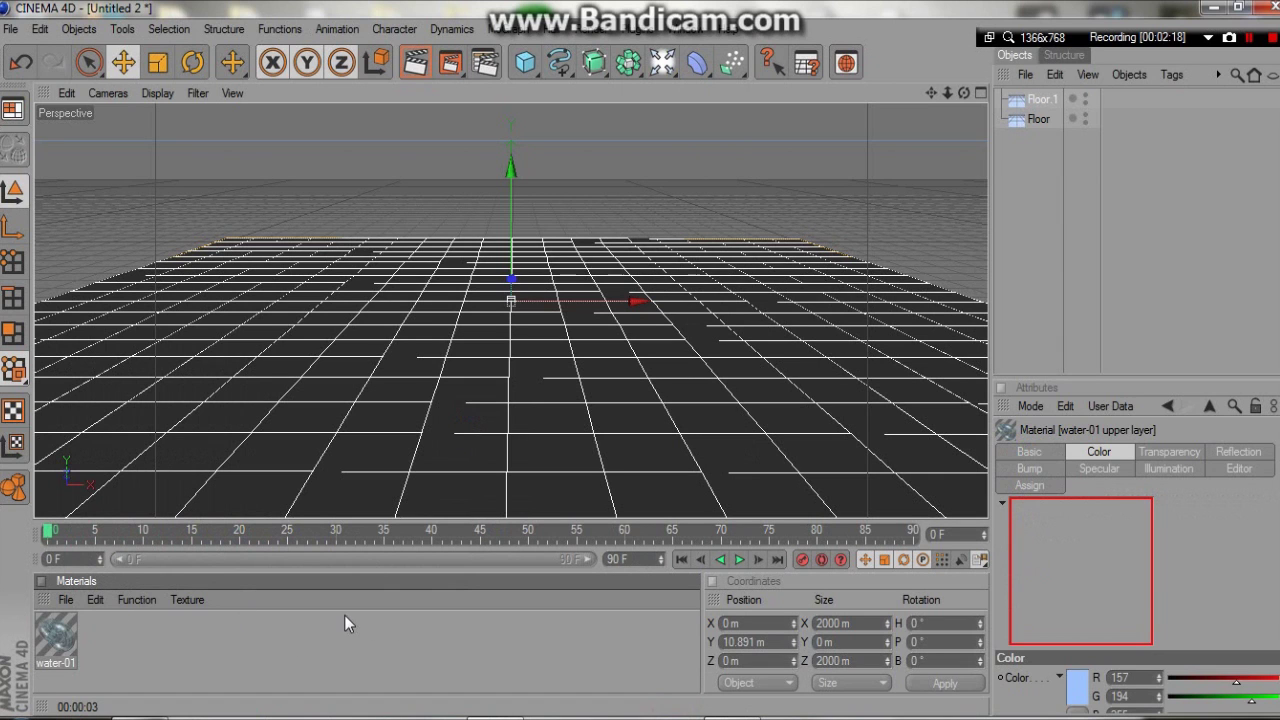
Step: Load the BuyaAqua material preset from the MoGraph Animated Backgrounds
click(67, 598)
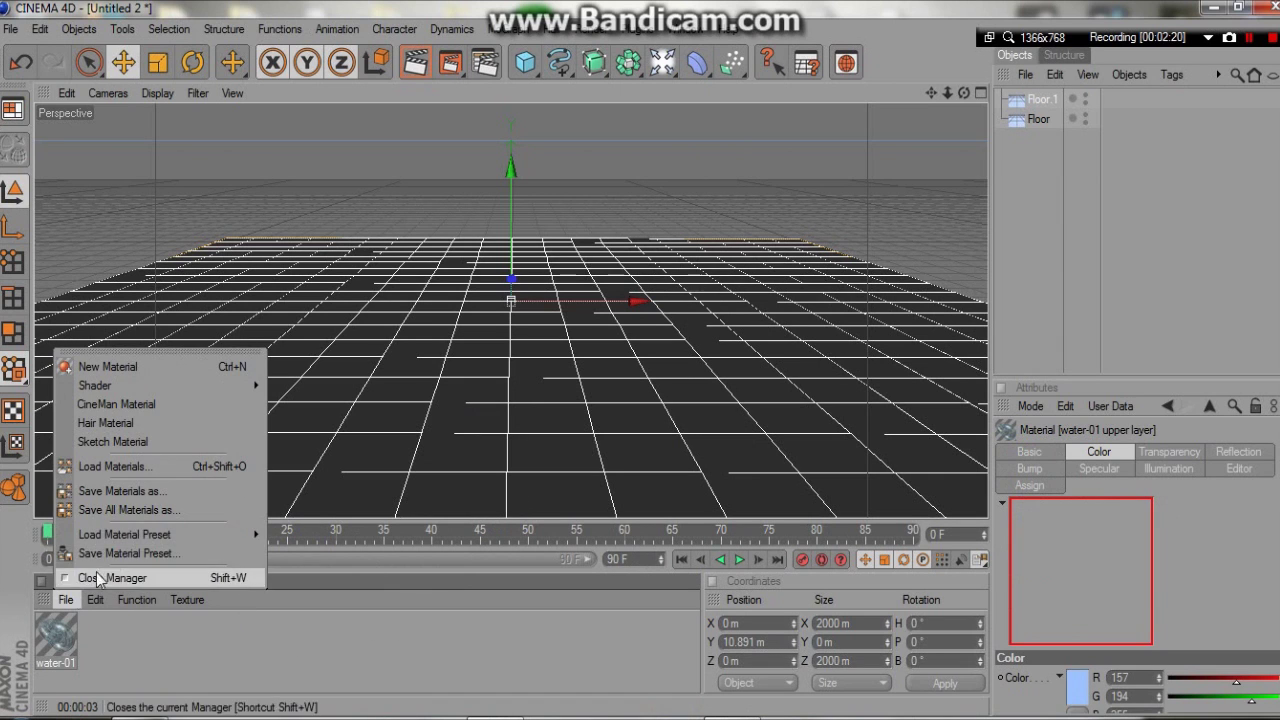
click(70, 655)
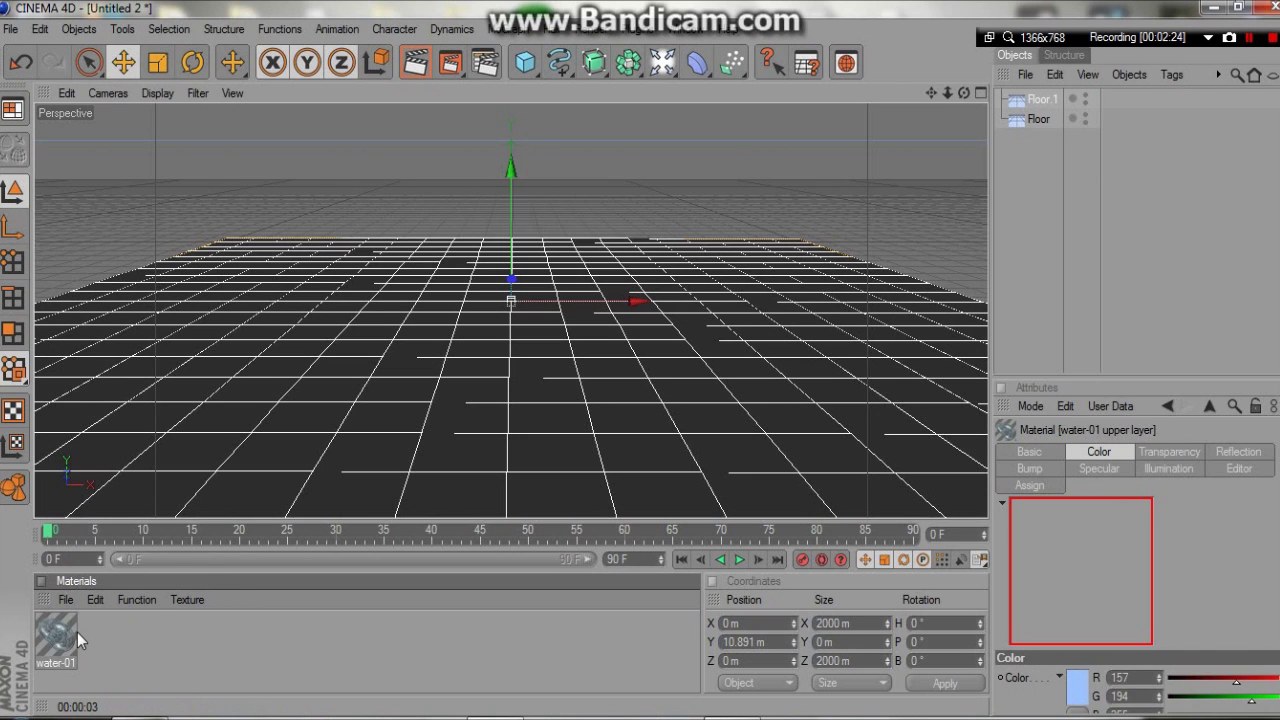
click(62, 600)
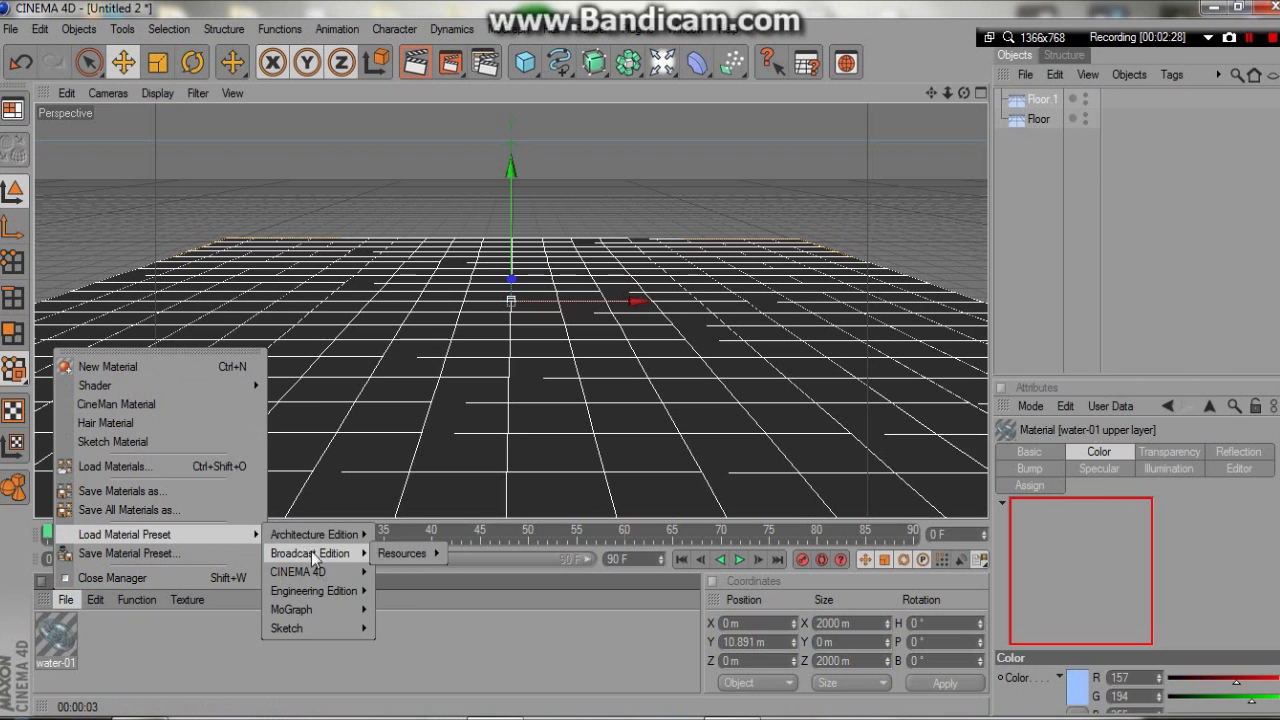
mouse_move(324, 606)
mouse_move(408, 610)
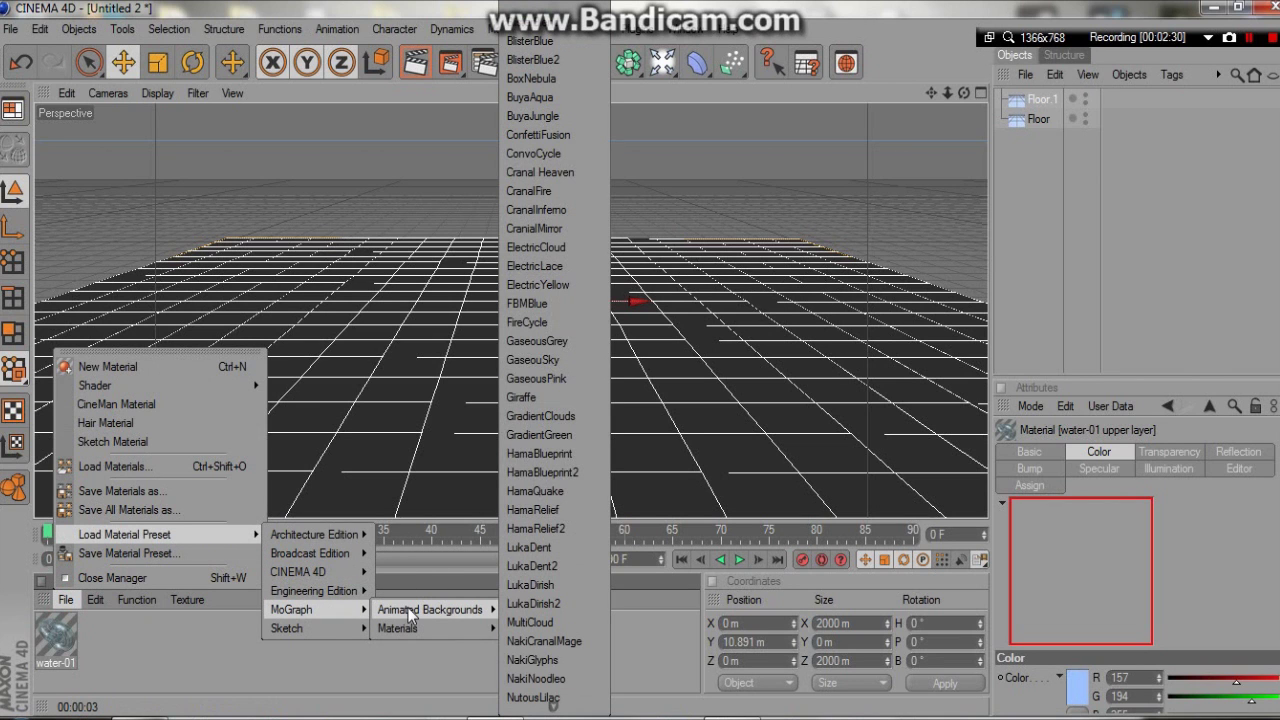
mouse_move(553, 706)
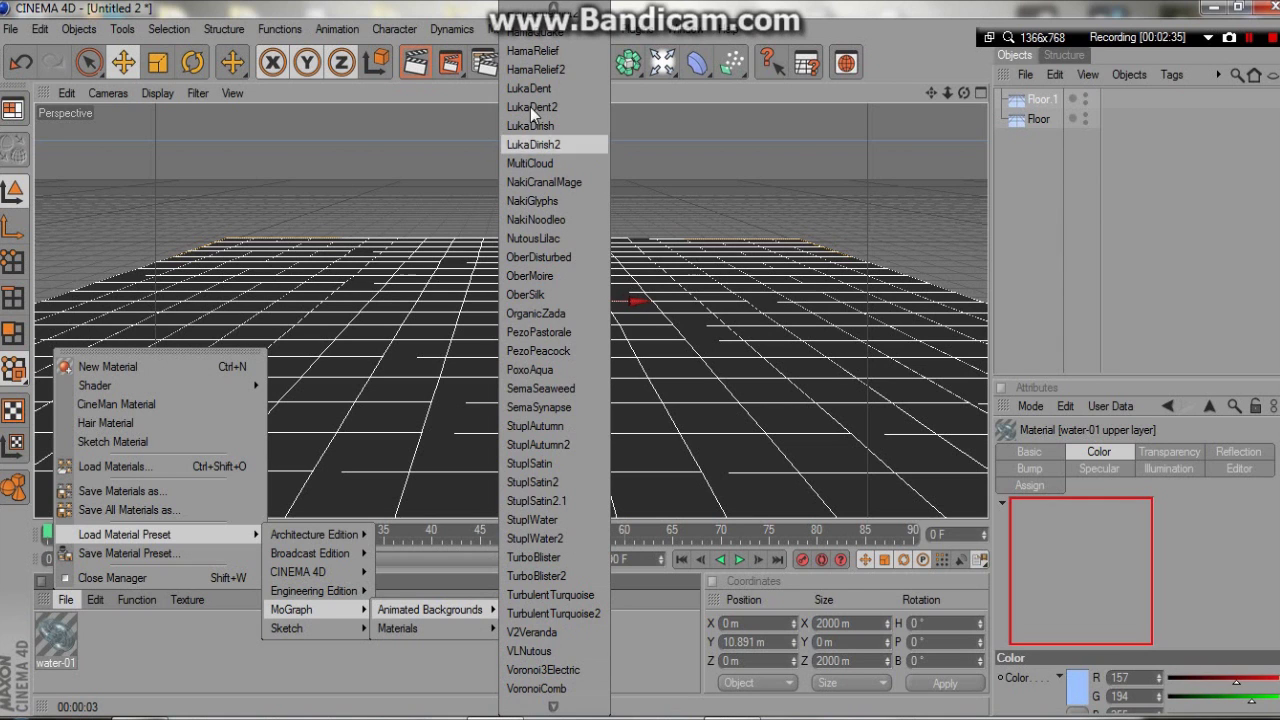
scroll(540, 6, up, 3)
scroll(545, 7, up, 7)
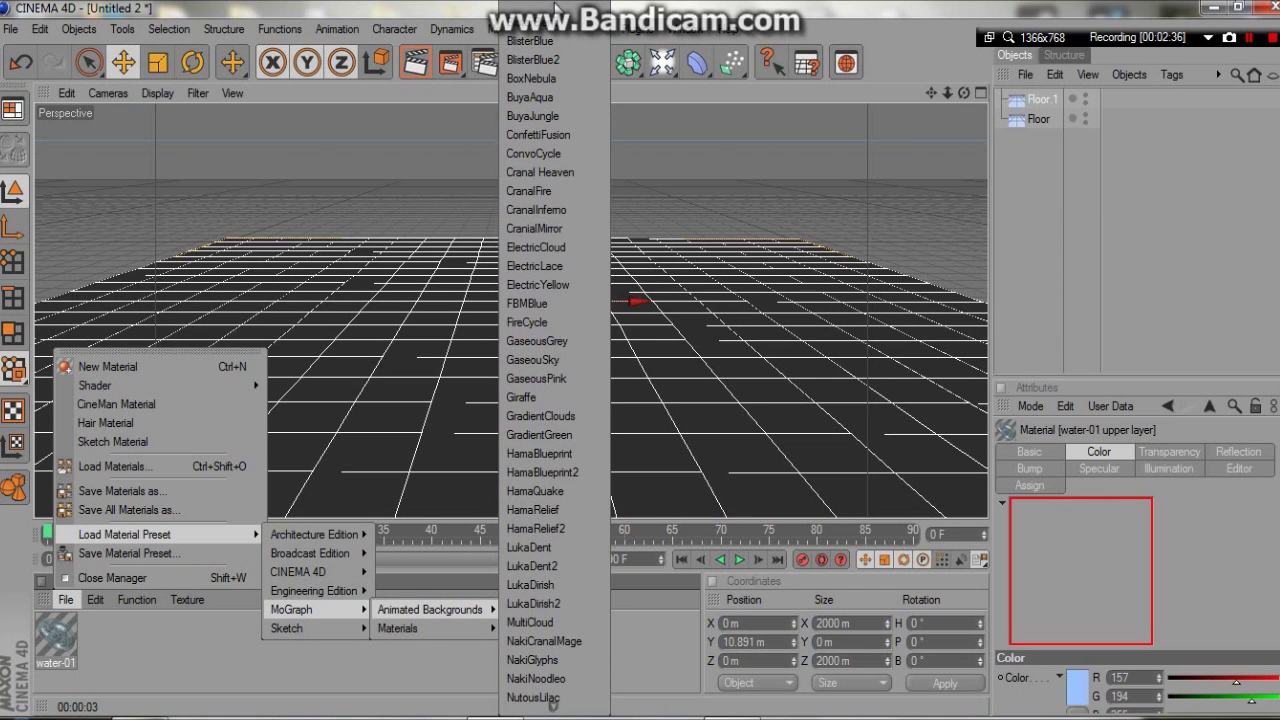
click(554, 98)
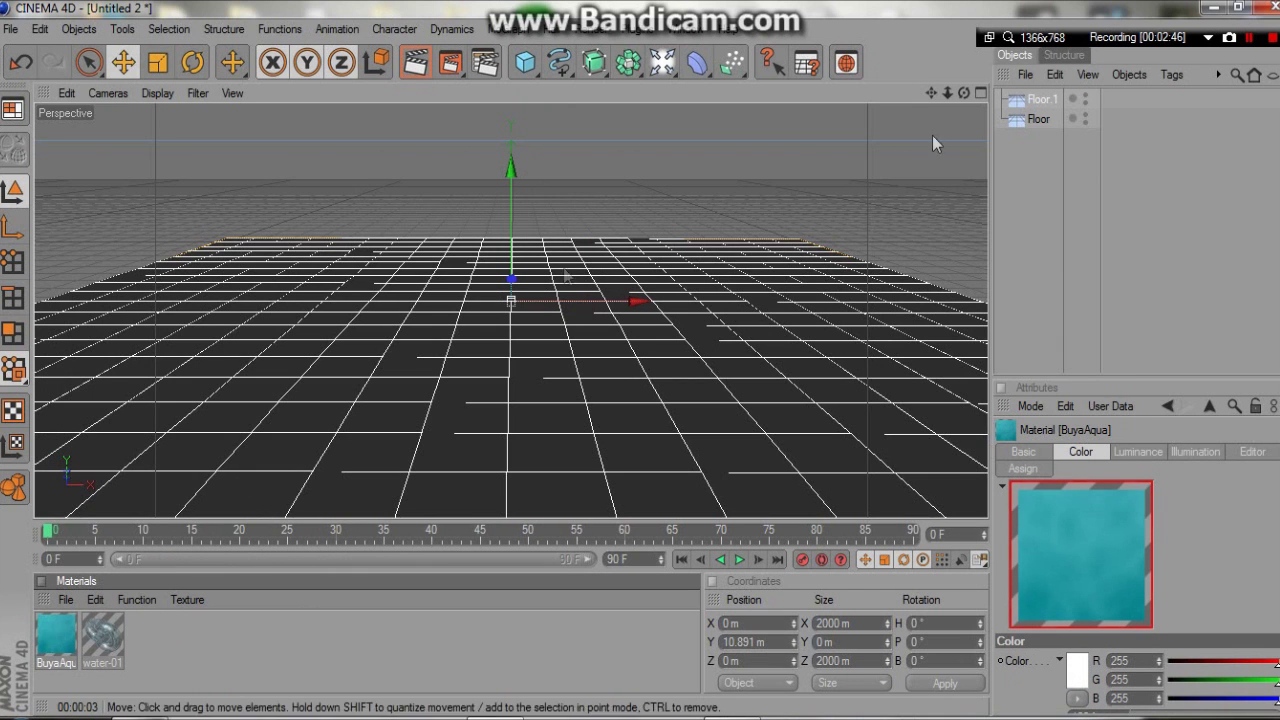
Step: Apply the water-01 upper layer material to the raised Floor.1 and the BuyaAqua material to the lower Floor
drag(98, 635, 1045, 103)
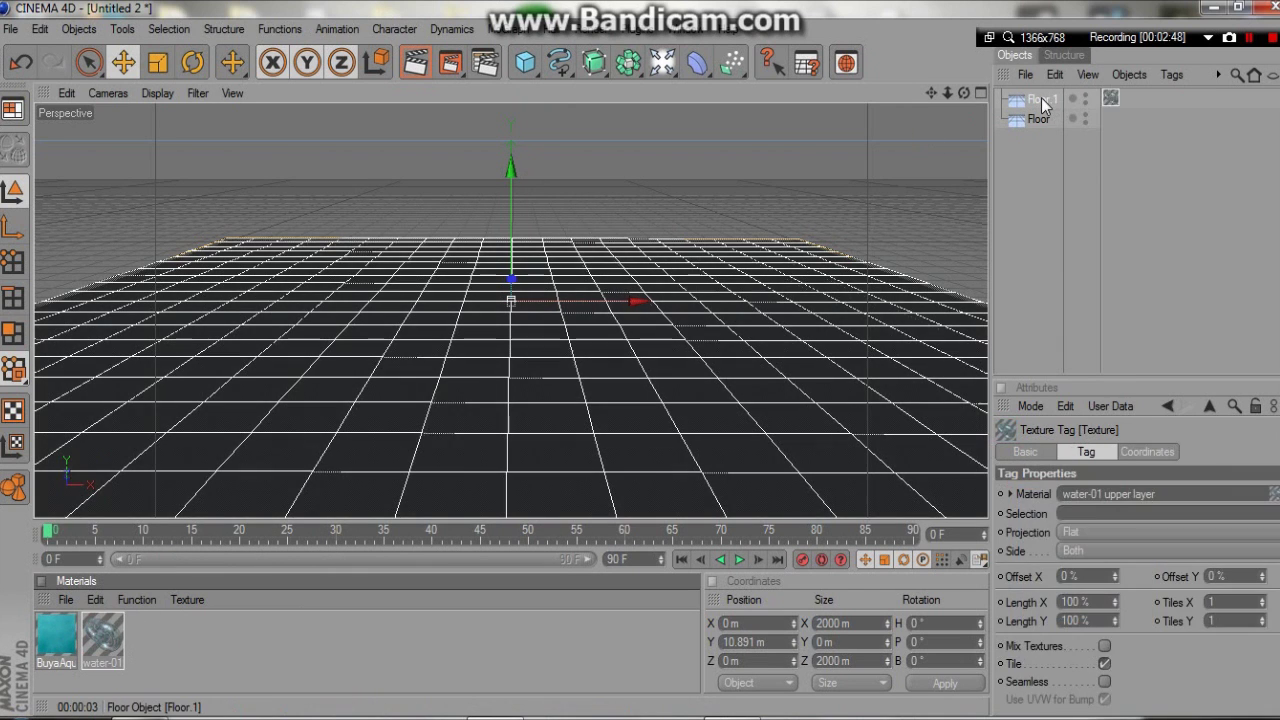
drag(63, 641, 1026, 122)
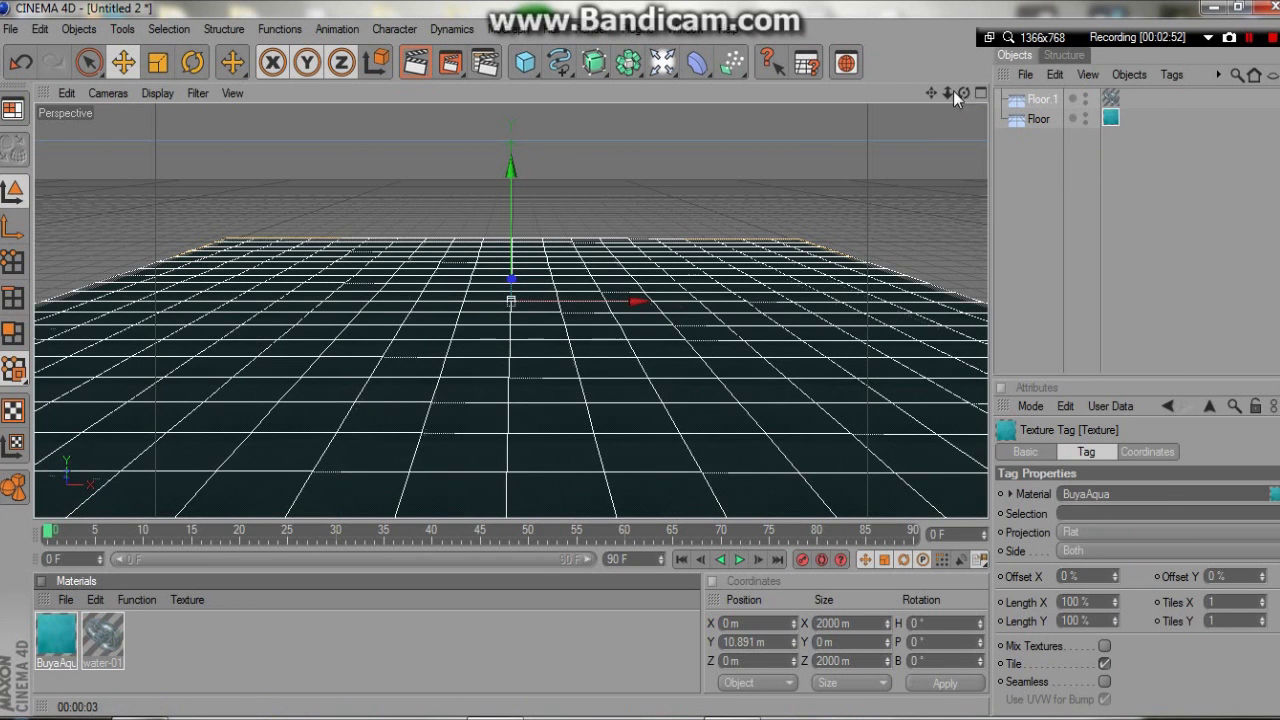
drag(949, 92, 890, 92)
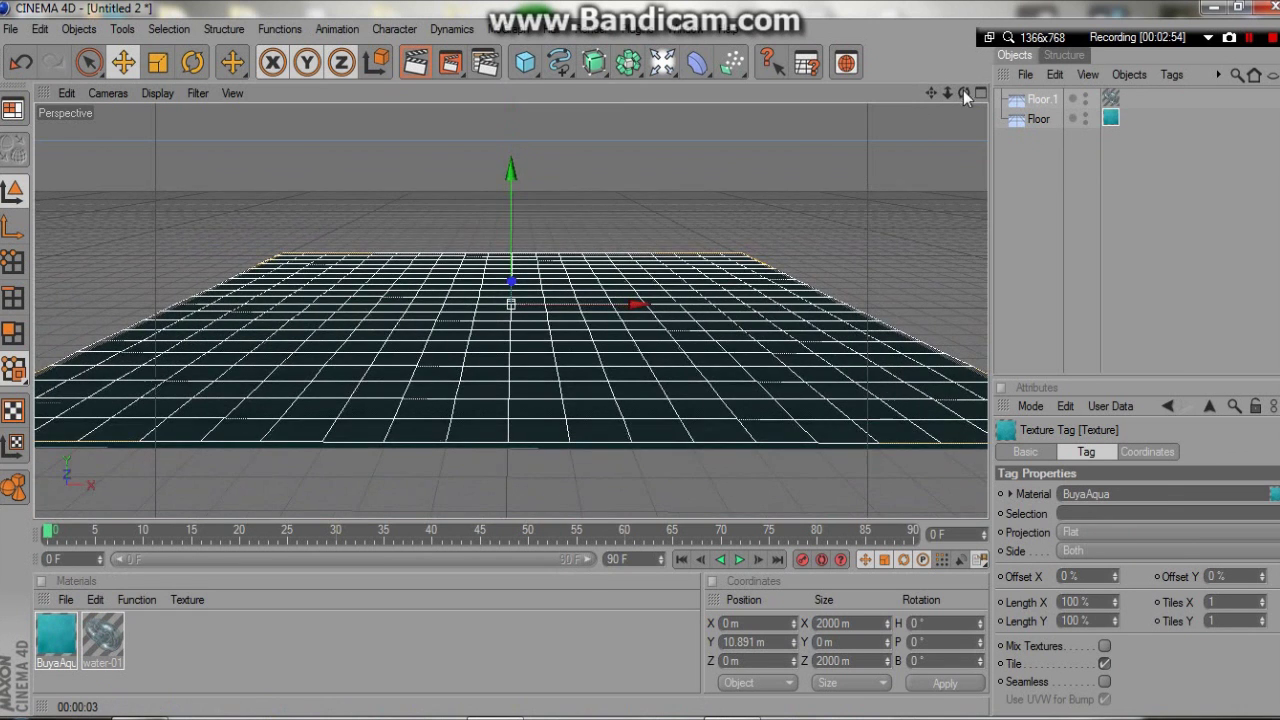
click(1048, 122)
click(1043, 98)
click(1043, 123)
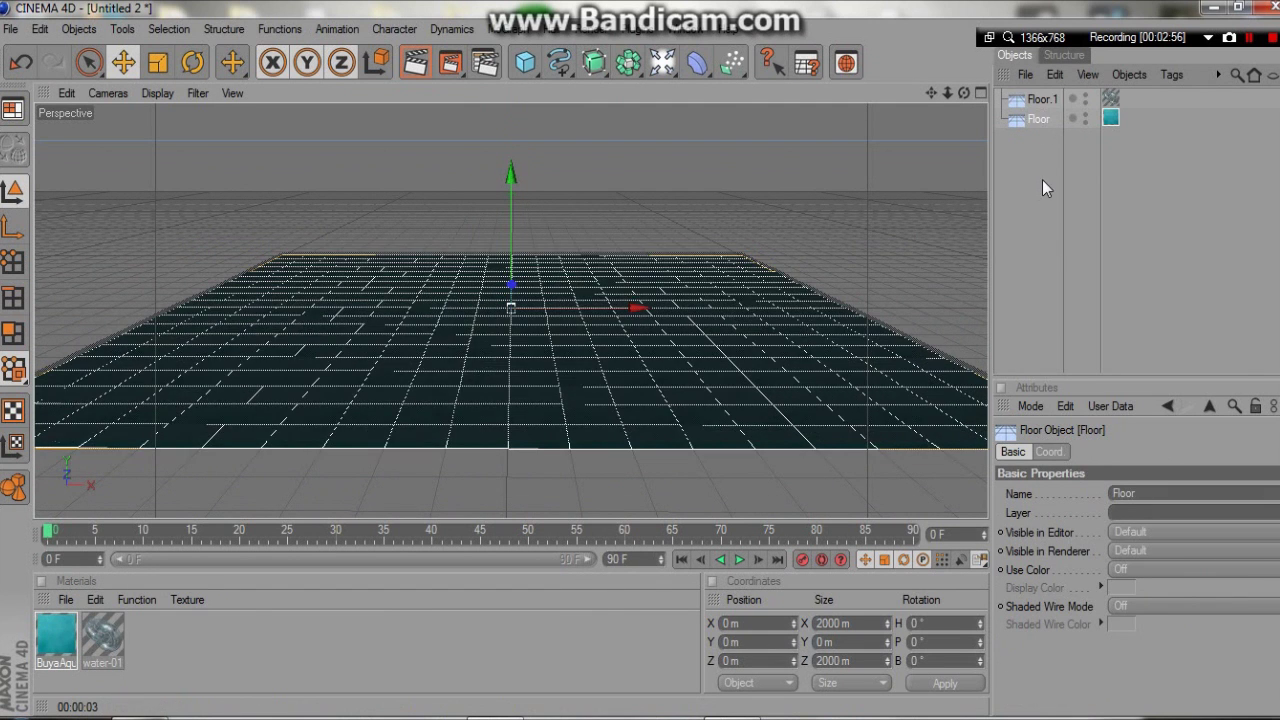
Step: Deselect the floors, move the camera in close to the water surface, and add a Sky object
click(1042, 181)
drag(947, 94, 935, 152)
click(662, 64)
Step: Load the sky001 preset from the Basic CINEMA 4D materials and apply it to the Sky object
click(65, 599)
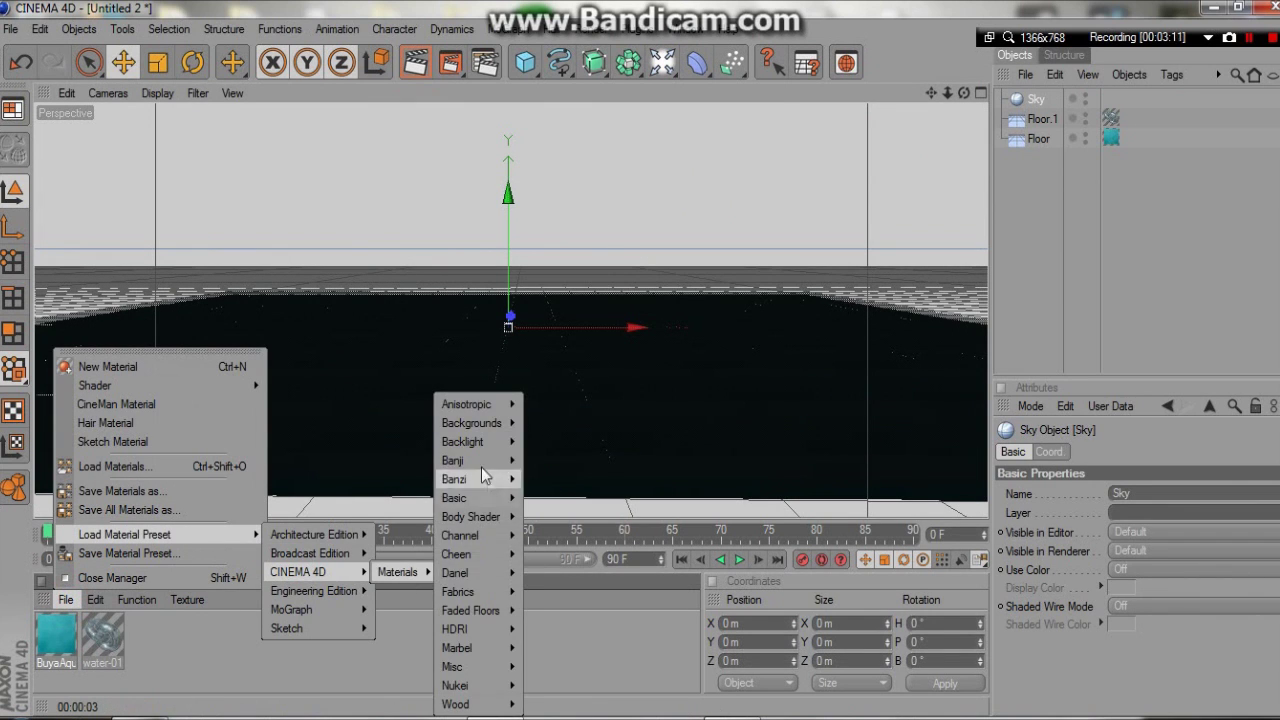
mouse_move(477, 494)
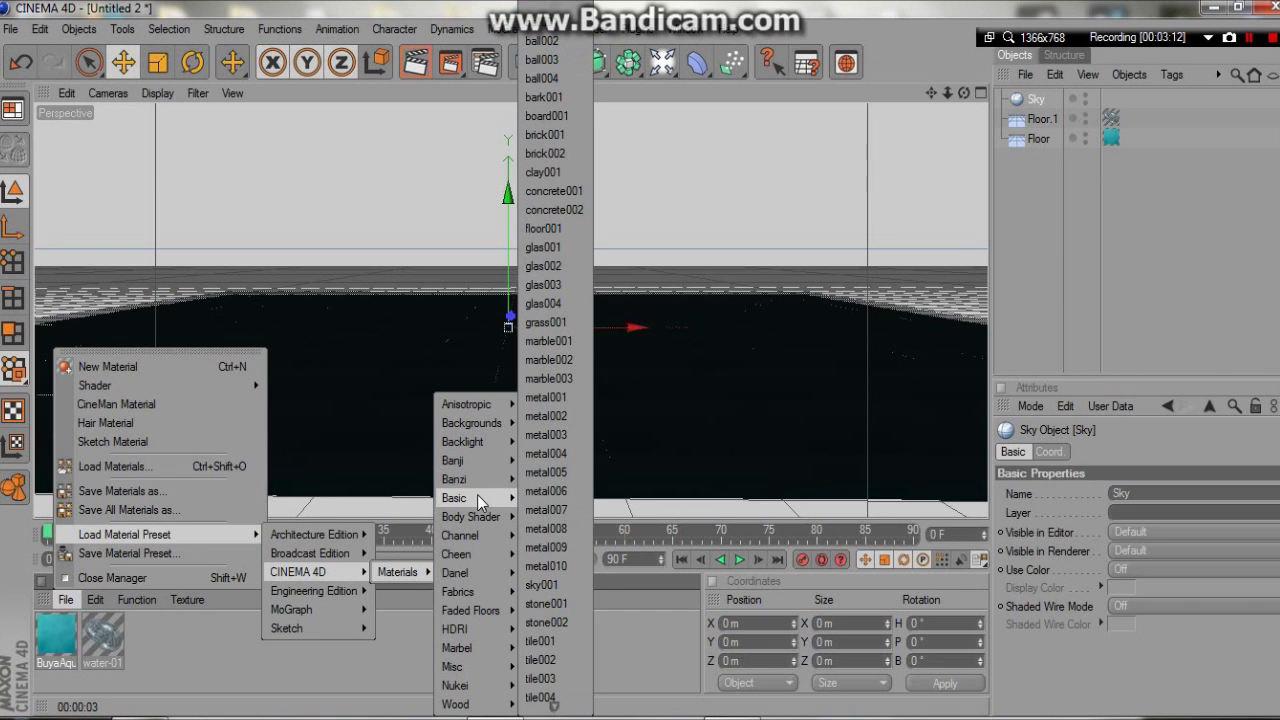
click(543, 585)
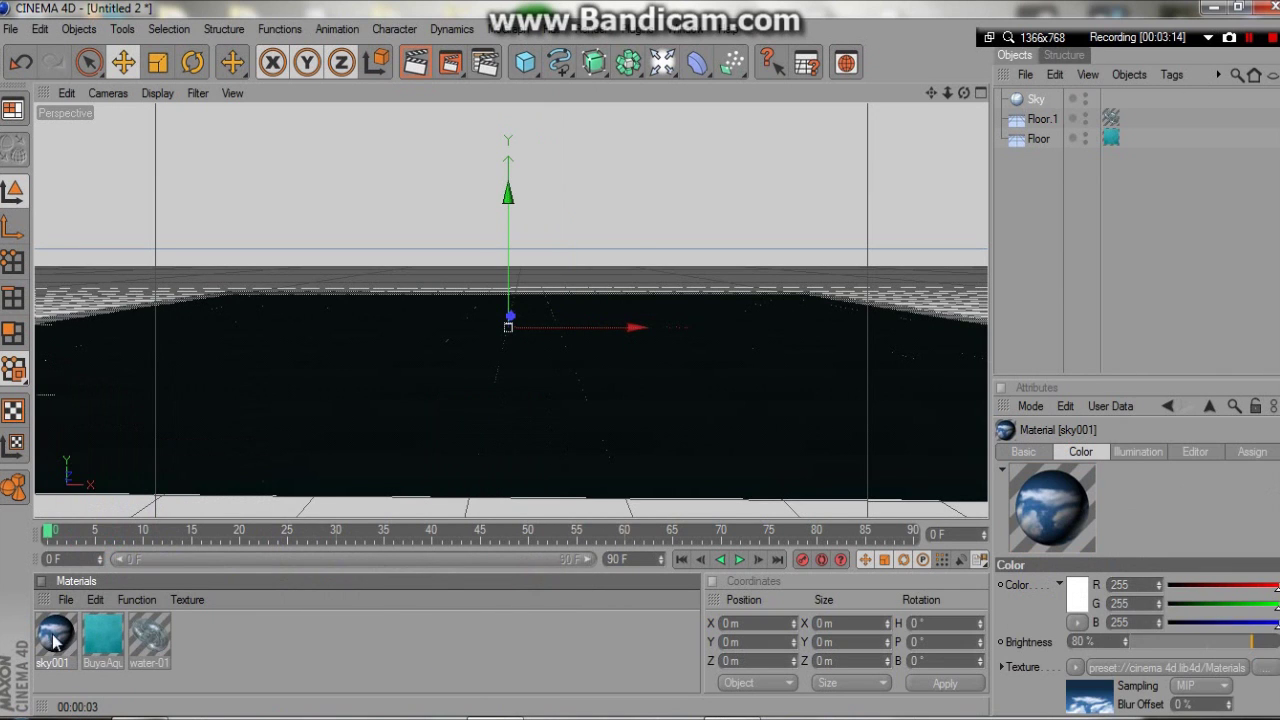
drag(55, 642, 1037, 146)
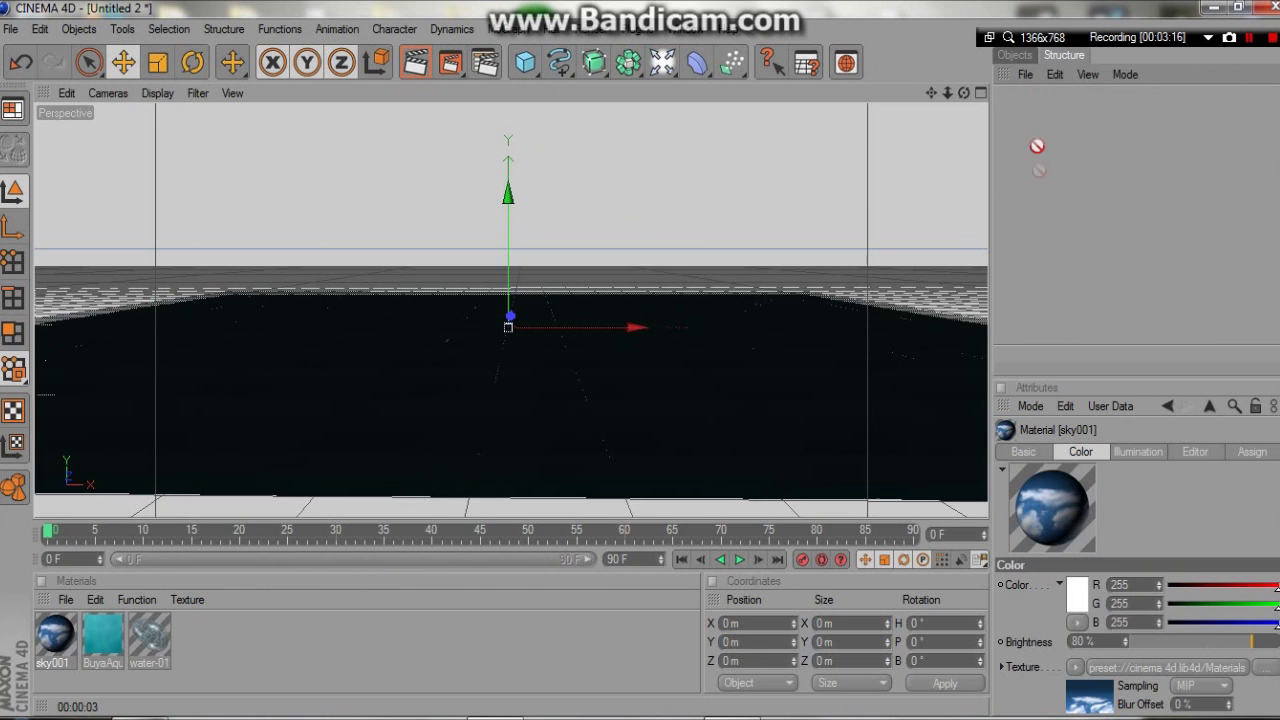
click(1008, 56)
drag(53, 634, 1037, 102)
Step: Set the Sky's texture tag to a Length X of 25% and a Length Y of 50%
click(1076, 620)
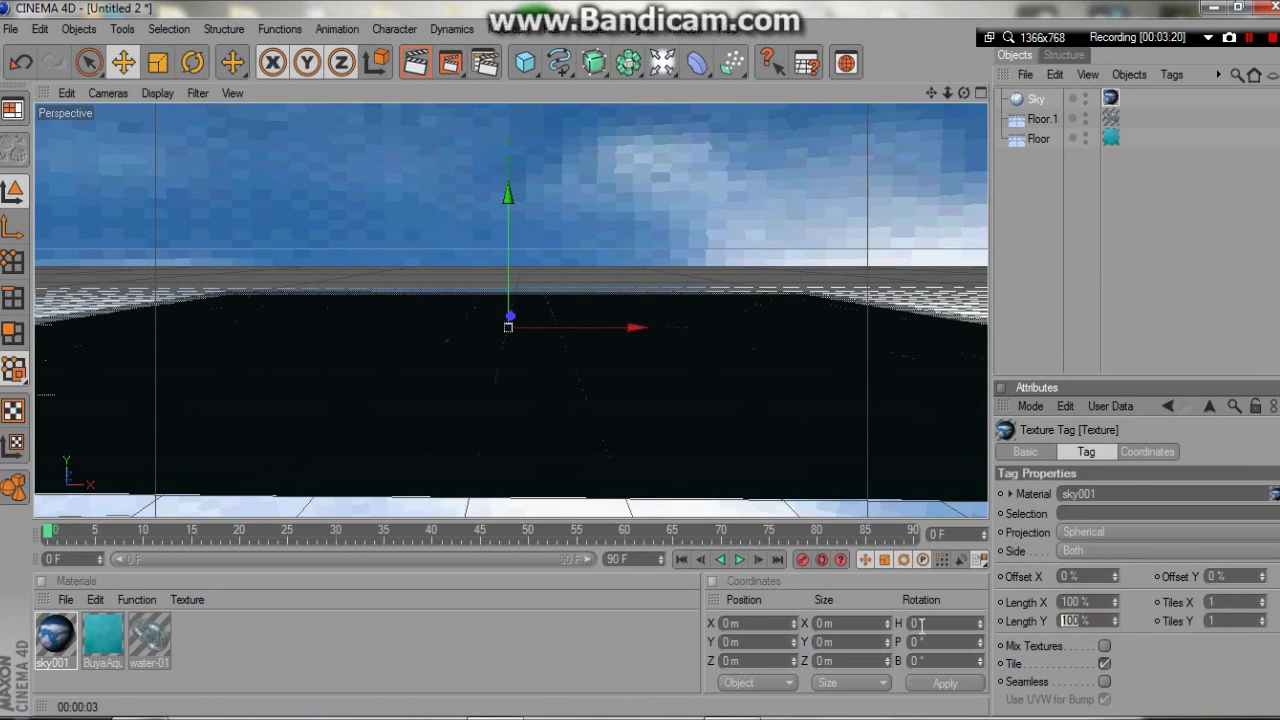
click(1078, 601)
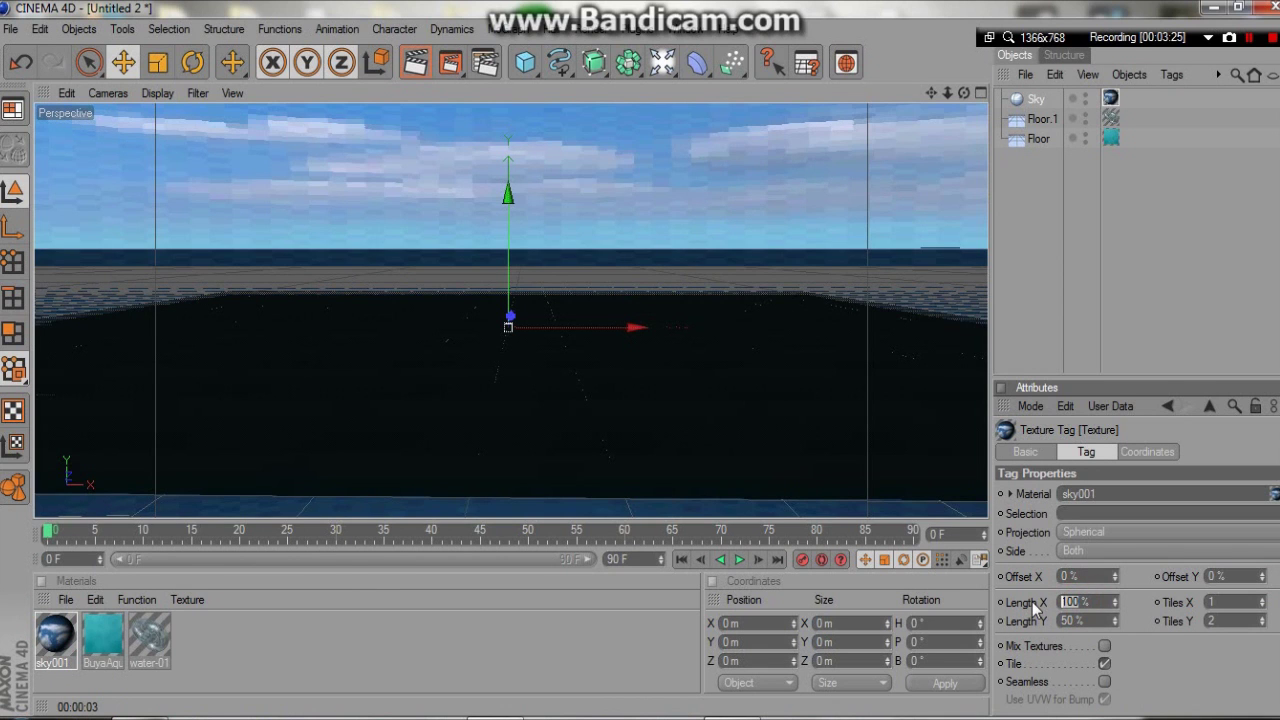
text(25)
click(1174, 650)
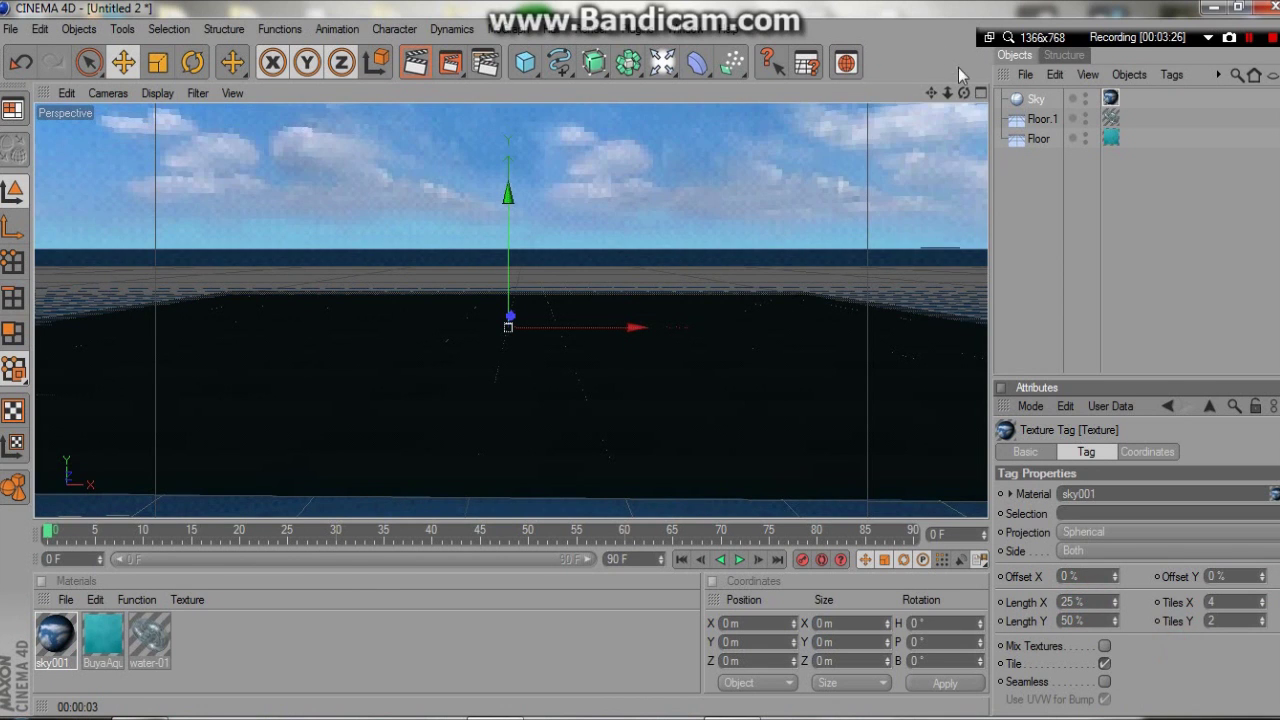
Step: Render the ocean in the perspective view at the horizon, from high above, and looking down close to the water surface
mouse_move(963, 93)
mouse_down()
mouse_move(963, 76)
mouse_move(940, 100)
mouse_up()
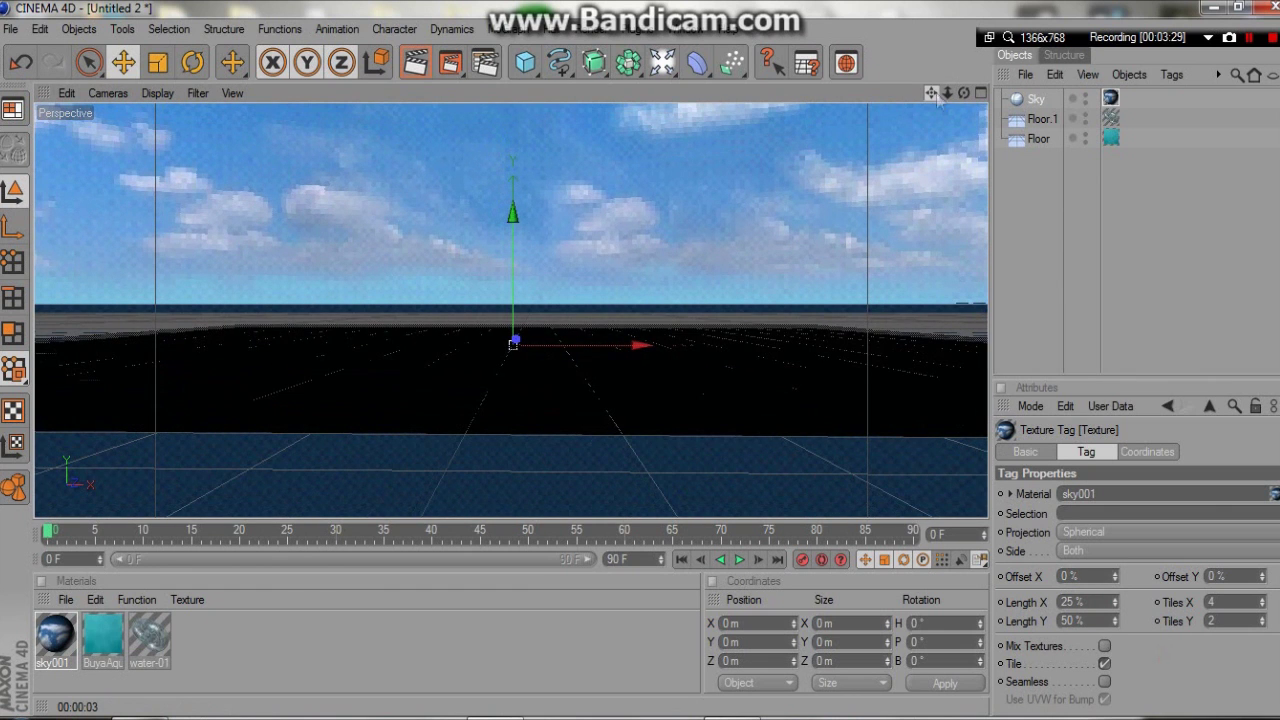
click(415, 62)
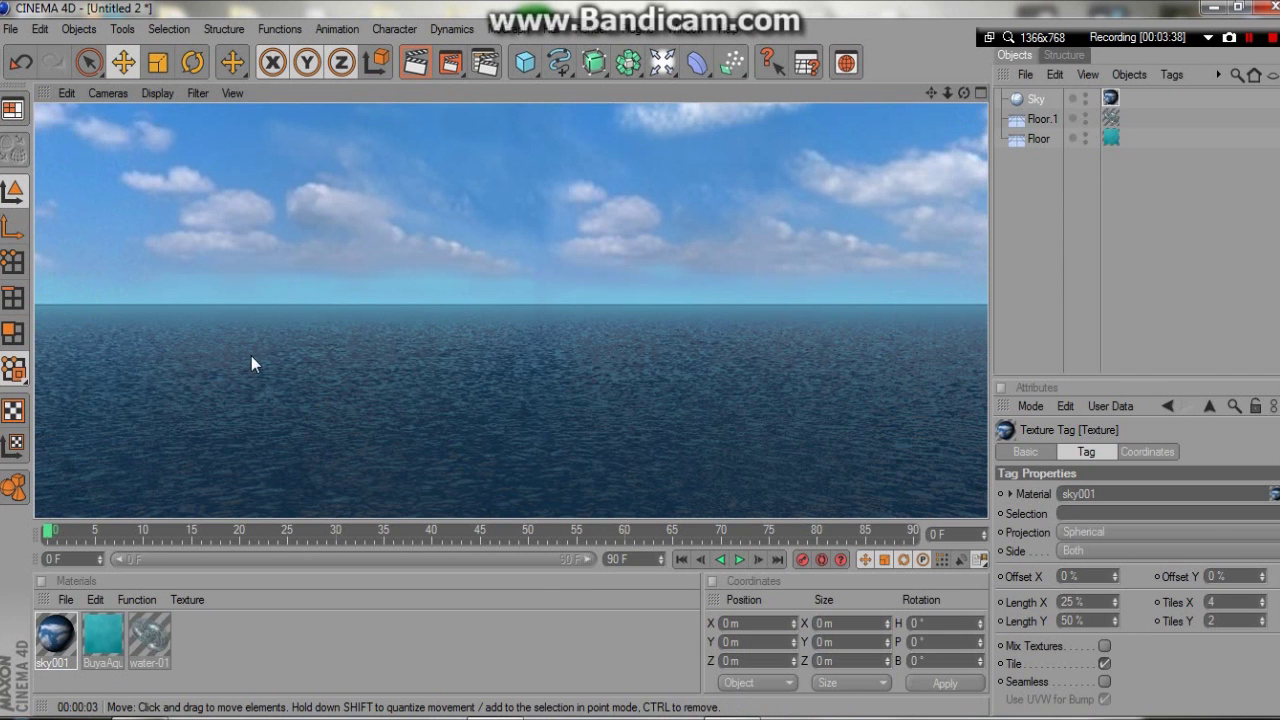
drag(965, 94, 964, 150)
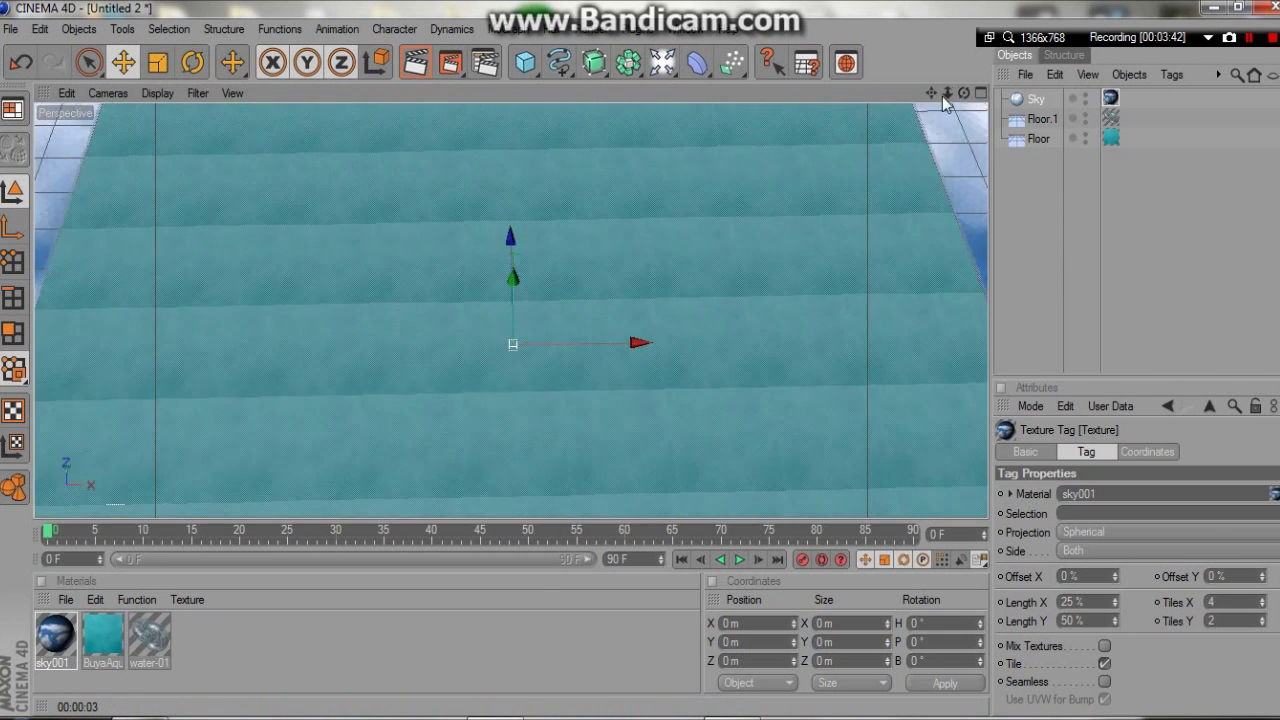
drag(948, 94, 865, 94)
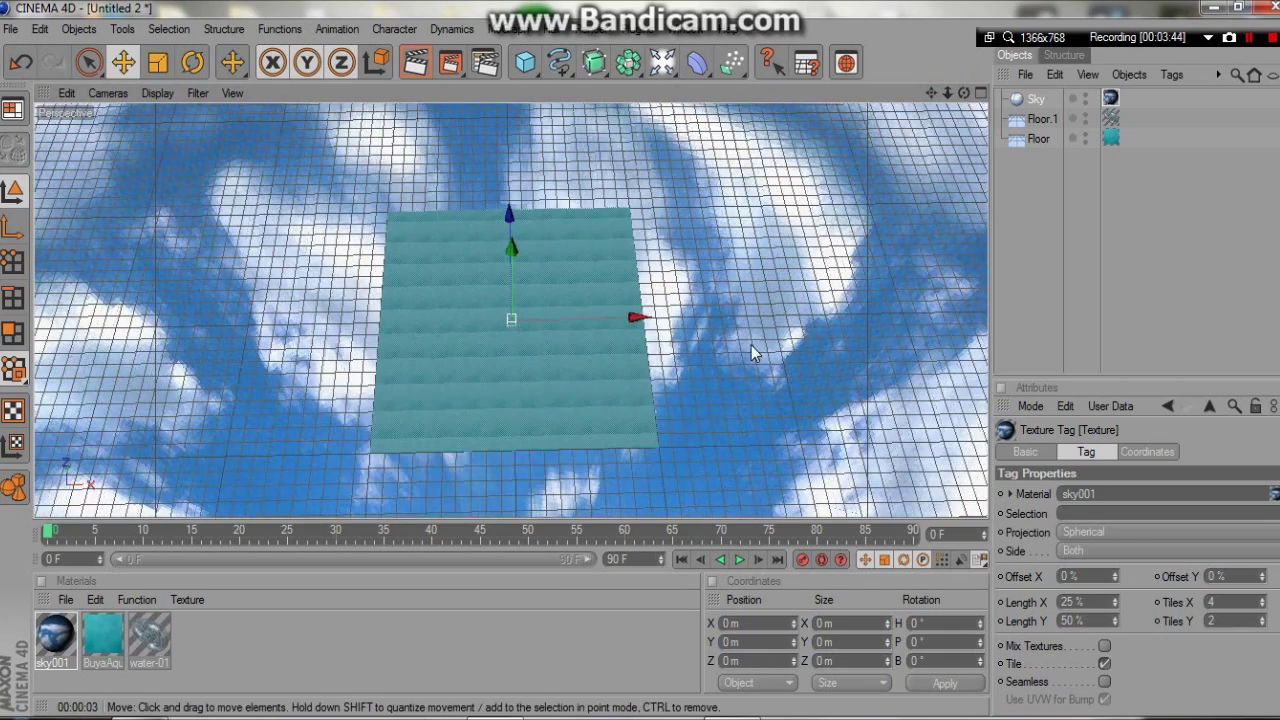
drag(967, 93, 966, 116)
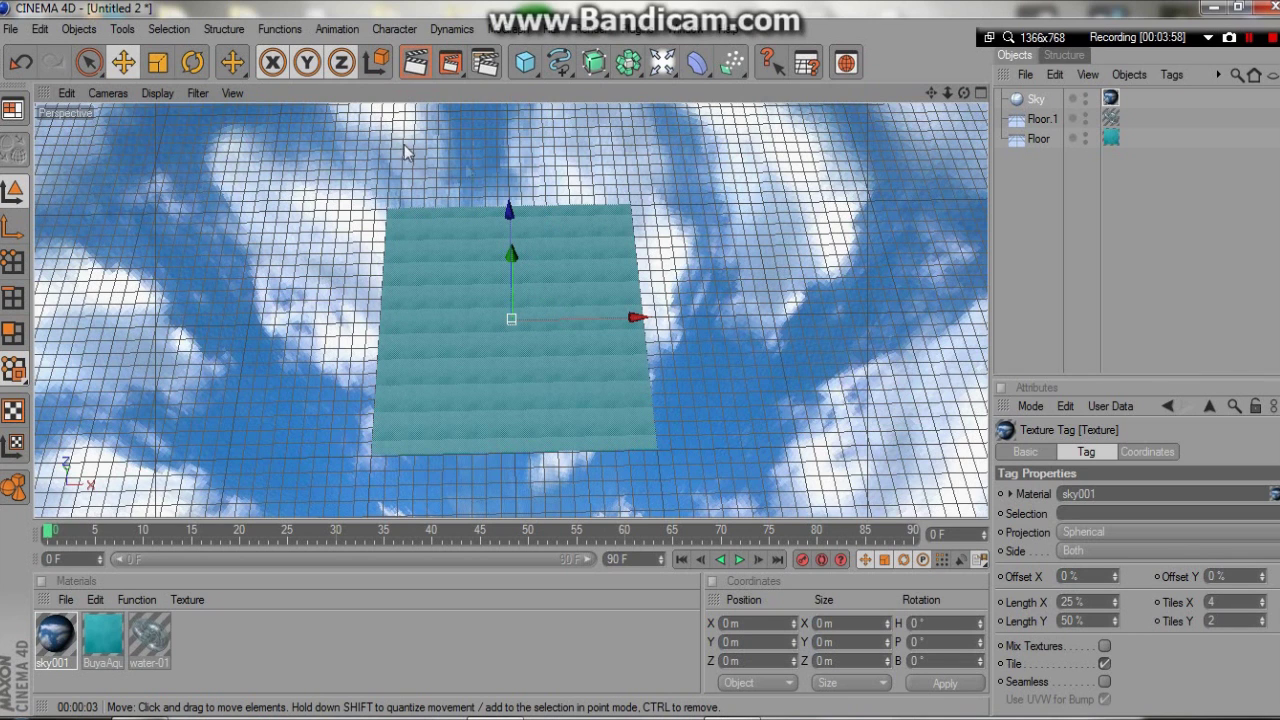
click(415, 63)
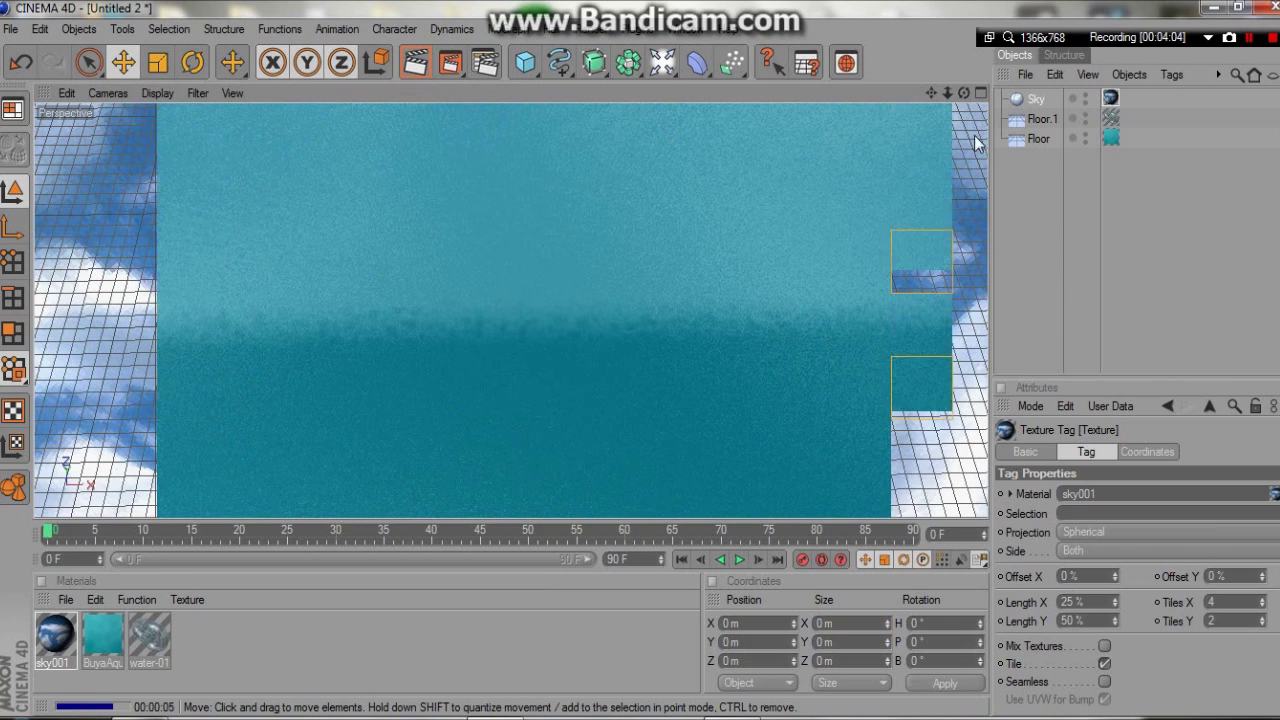
click(948, 91)
drag(948, 91, 953, 91)
click(430, 63)
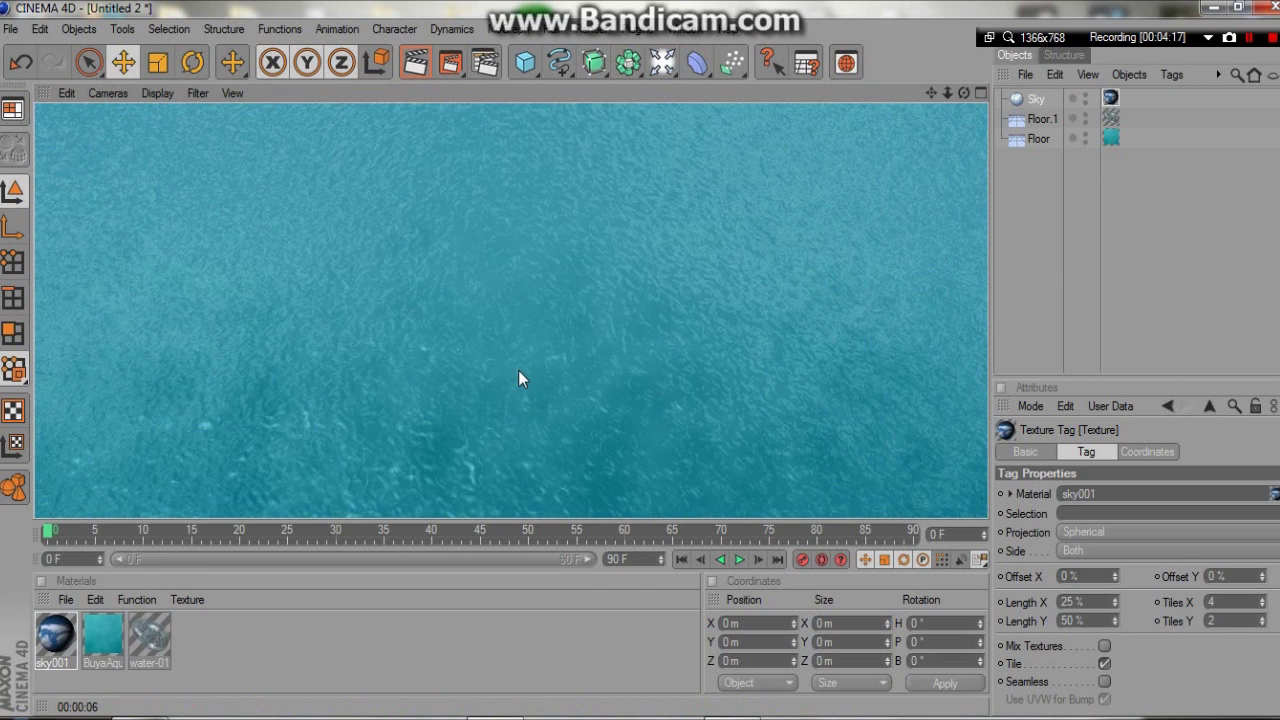
Step: Set the BuyaAqua material's color to RGB 0, 111, 191 and its texture mix strength to 62%
double_click(104, 636)
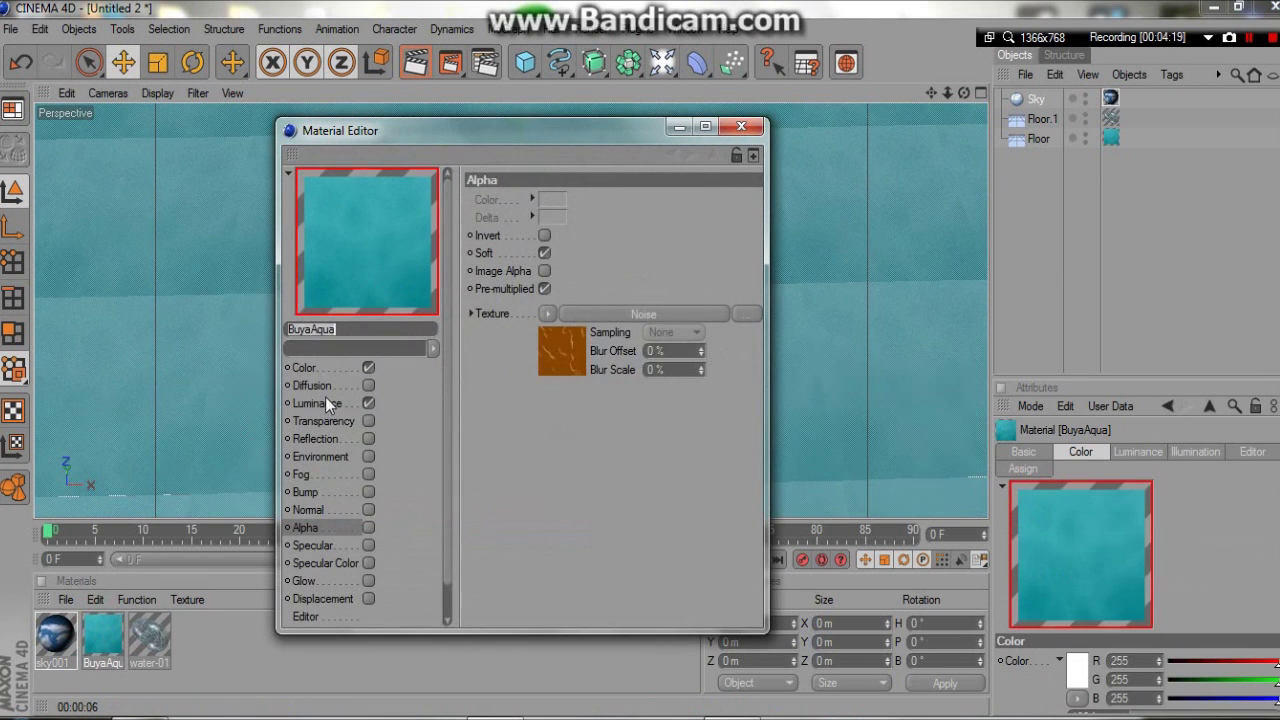
click(304, 367)
click(553, 205)
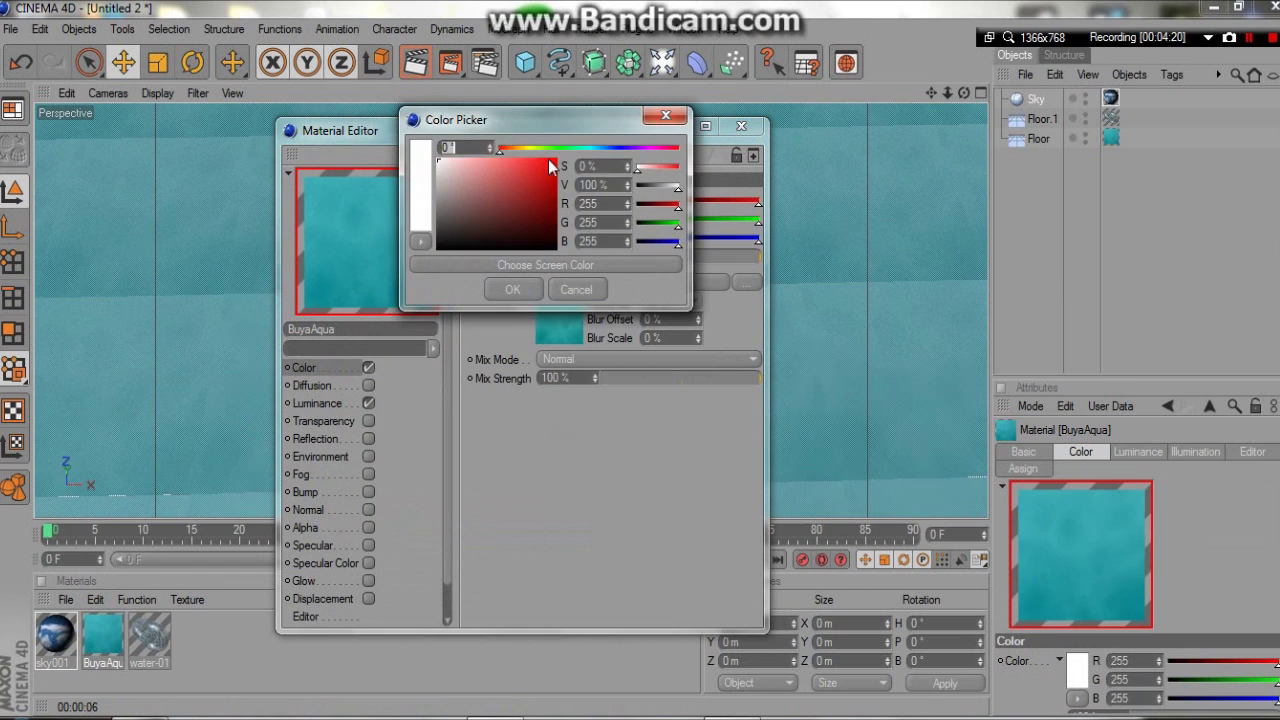
mouse_move(596, 149)
mouse_down()
mouse_move(616, 150)
mouse_move(600, 155)
mouse_up()
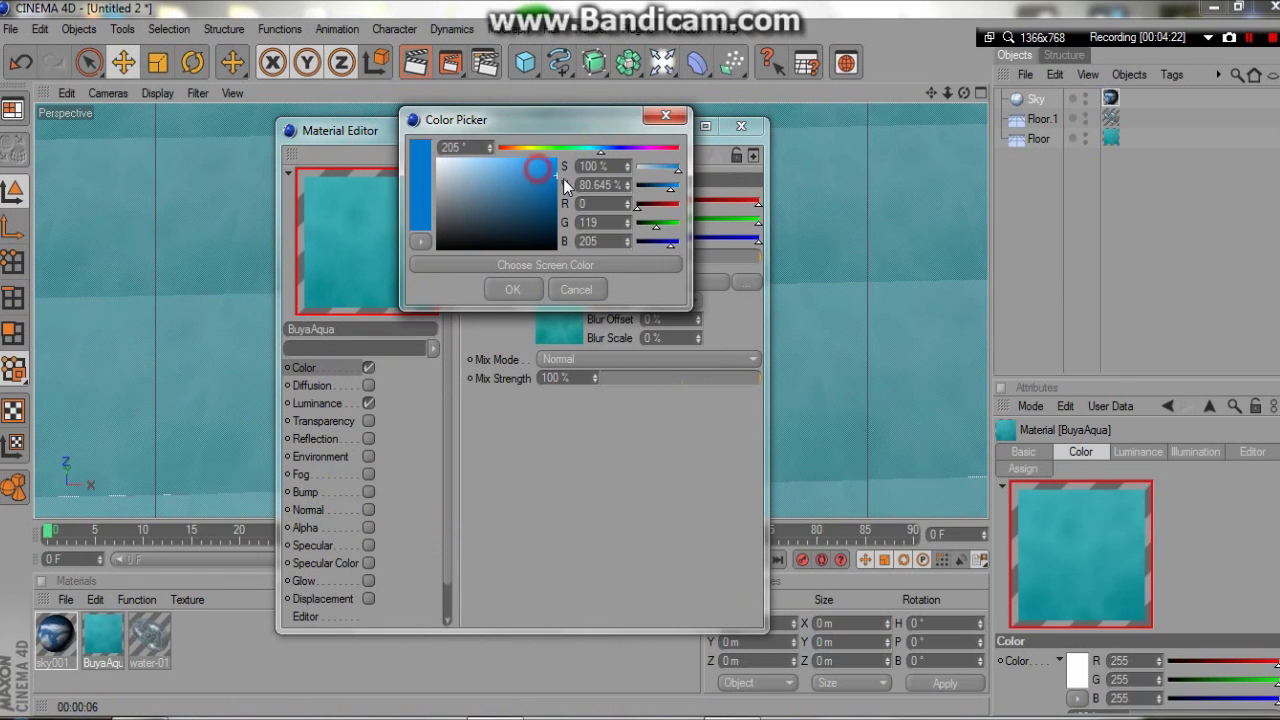
drag(563, 180, 574, 181)
click(524, 287)
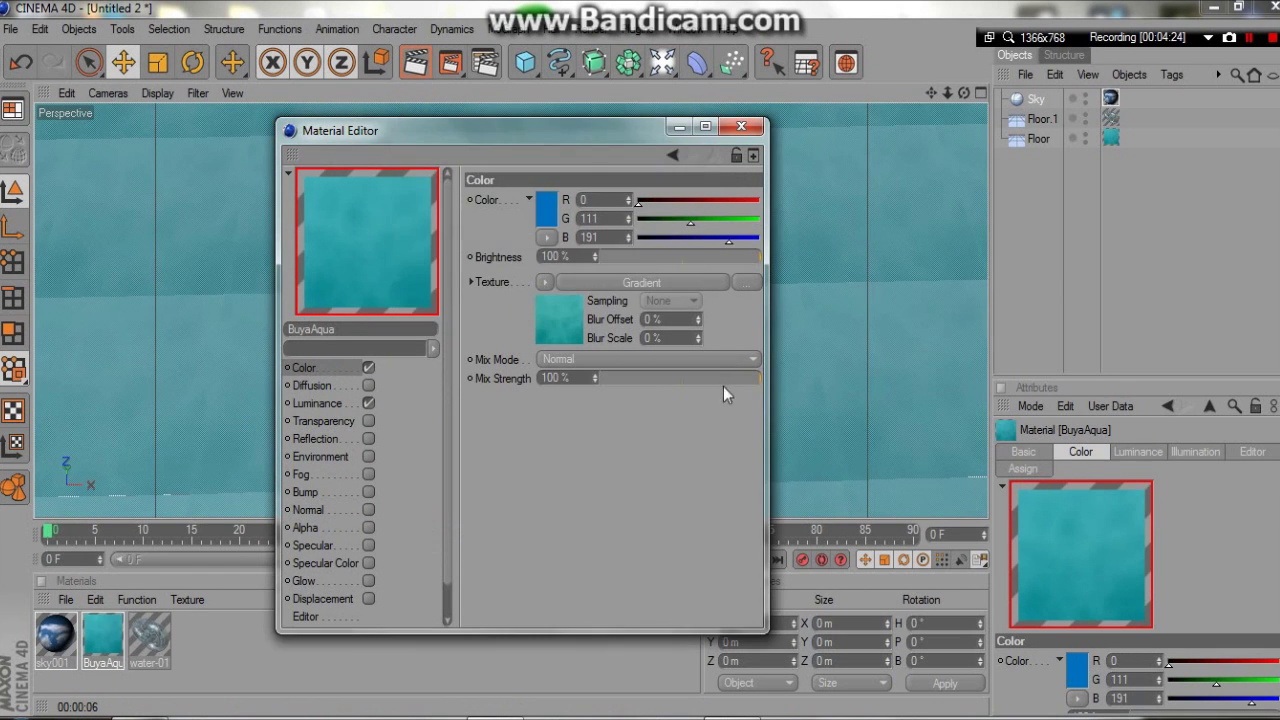
drag(721, 380, 699, 380)
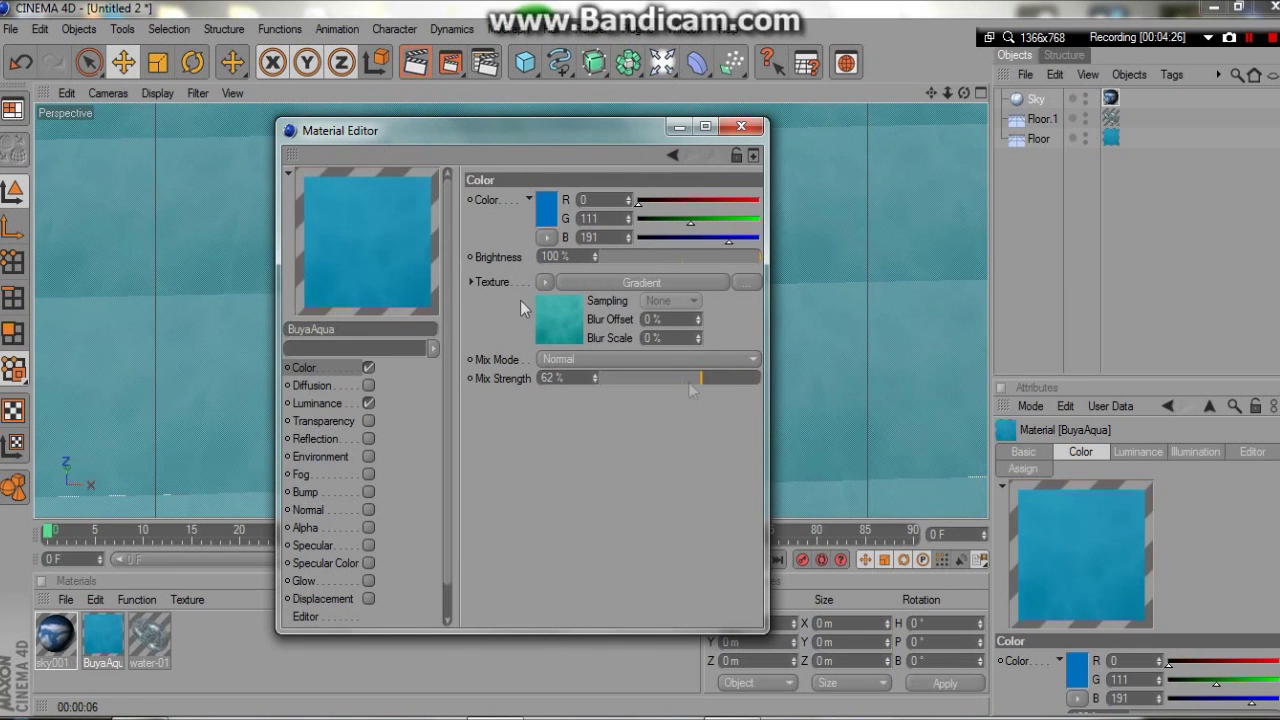
click(741, 127)
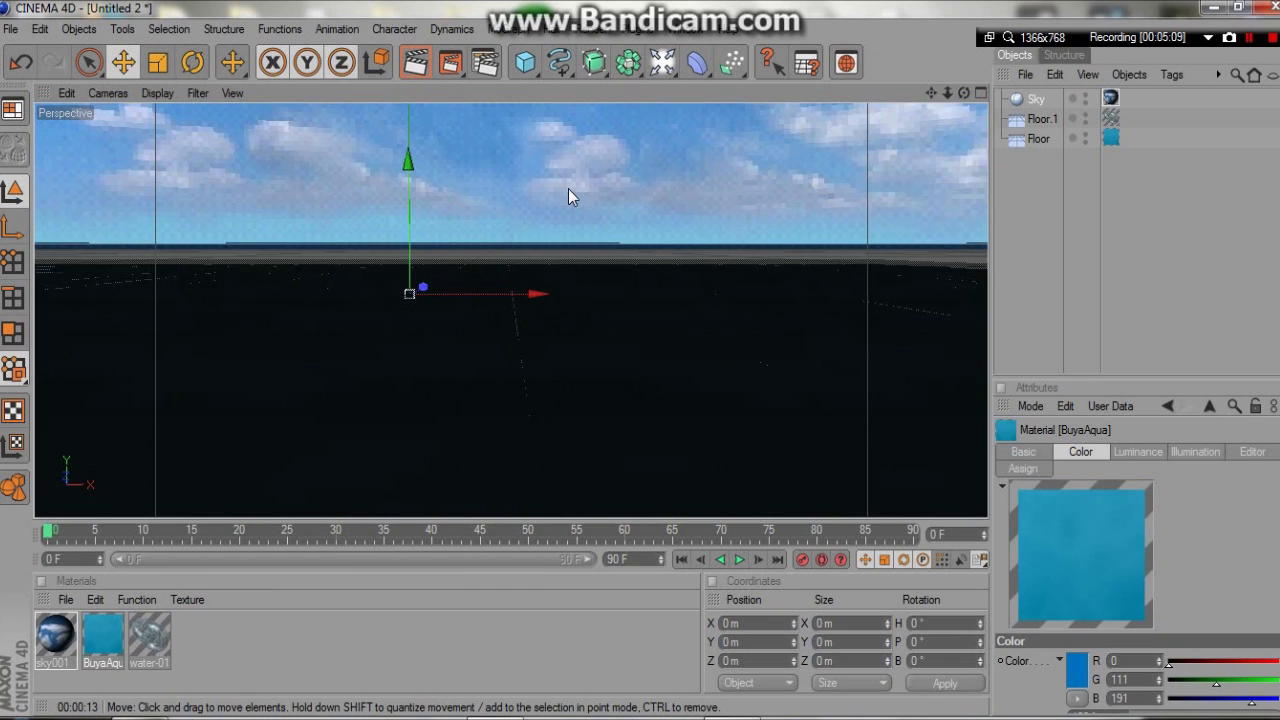
Step: Tilt the perspective view slightly to frame the ocean horizon with the sky above it
mouse_move(966, 93)
mouse_down()
mouse_move(968, 190)
mouse_move(966, 70)
mouse_move(966, 100)
mouse_move(930, 106)
mouse_move(968, 98)
mouse_up()
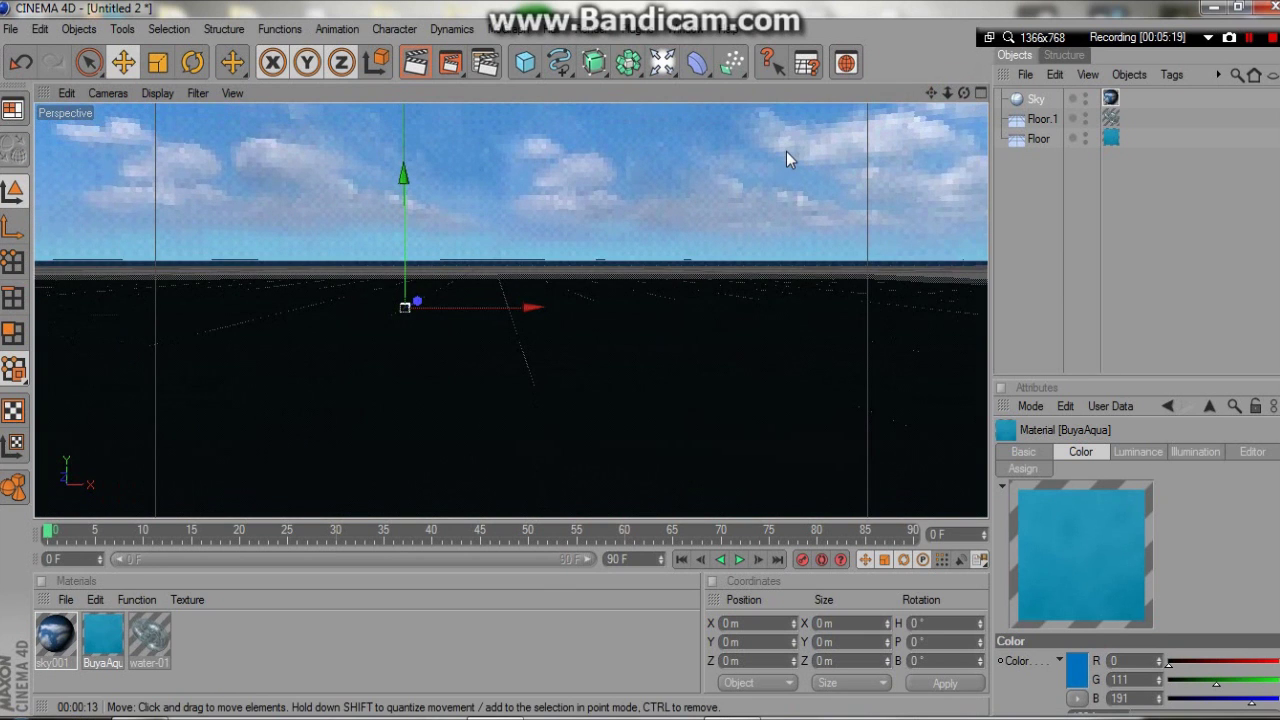